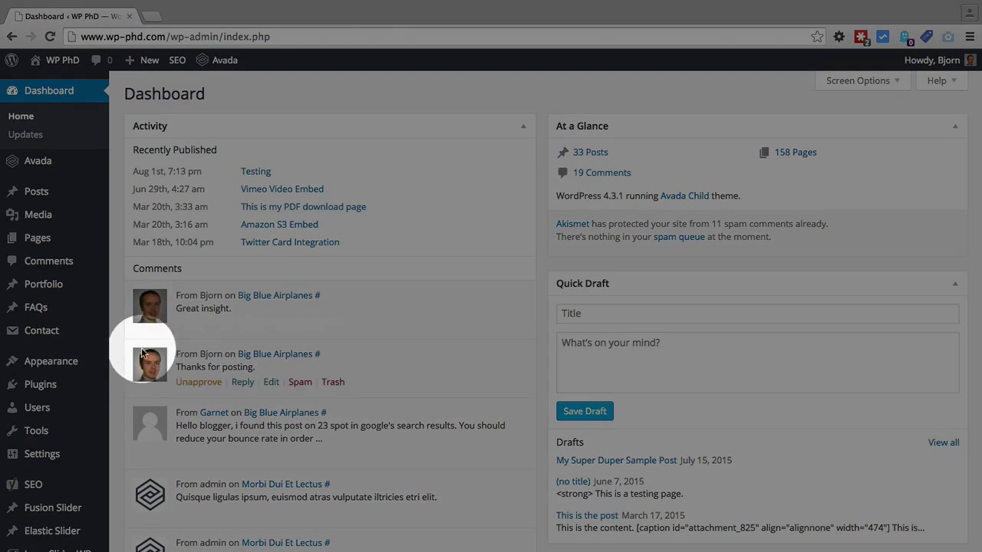
Search the plugin directory for "broken link checker".
mouse_move(49, 392)
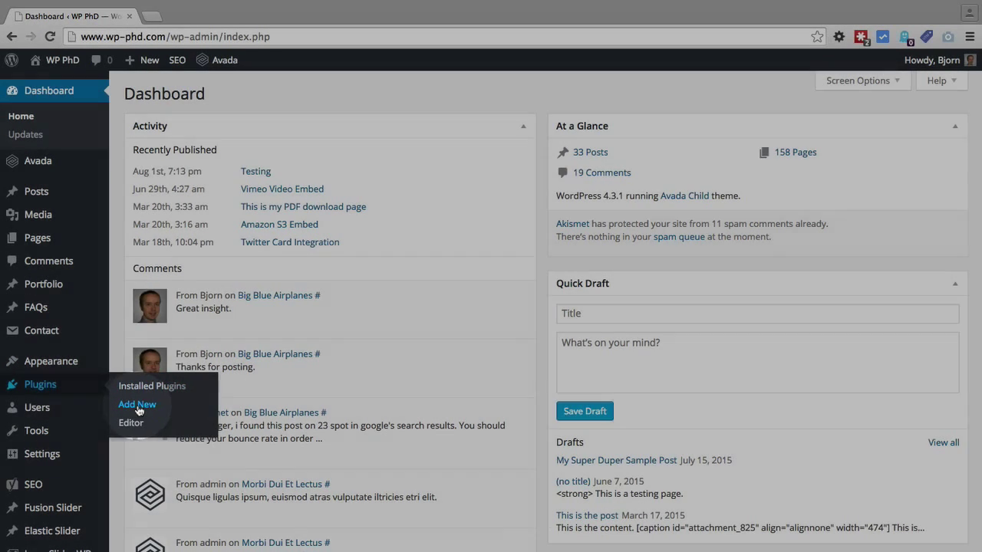
left_click(138, 407)
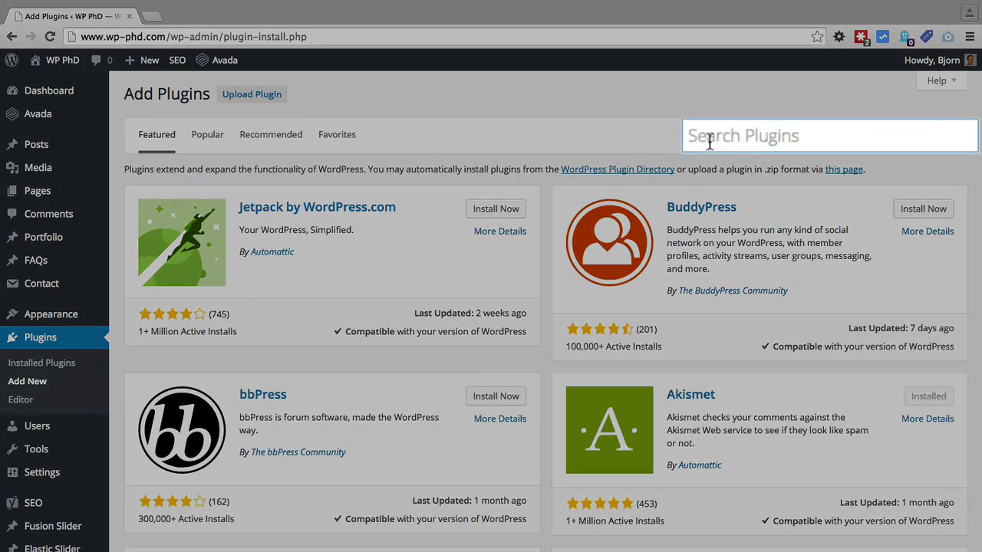
left_click(709, 141)
type("borken")
key("BackSpace")
key("BackSpace")
key("BackSpace")
key("BackSpace")
key("BackSpace")
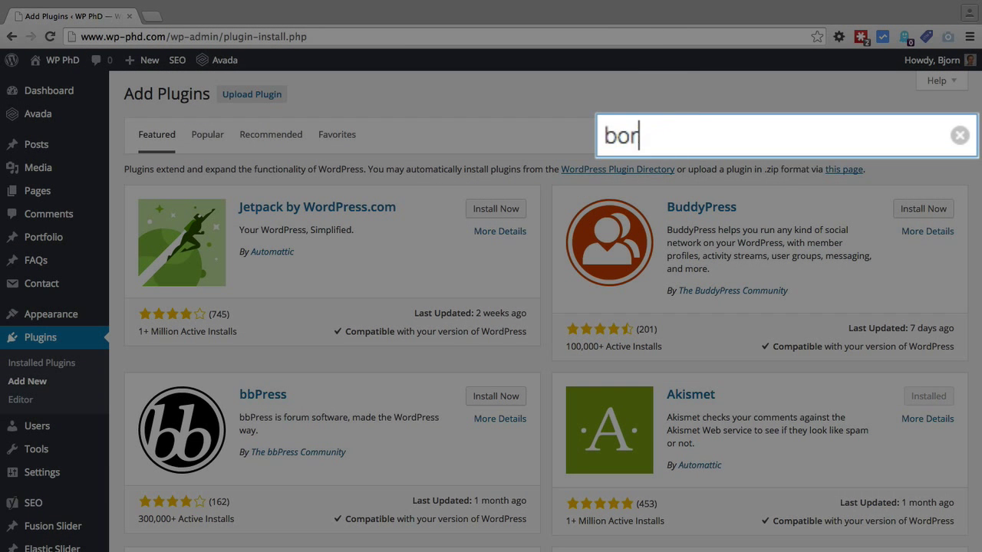
type("roken")
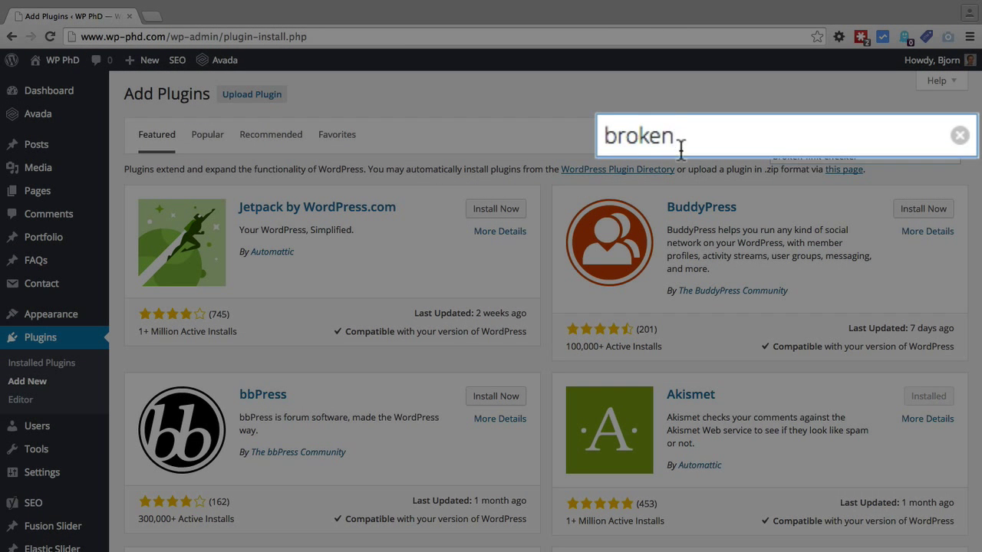
key("Down")
key("Return")
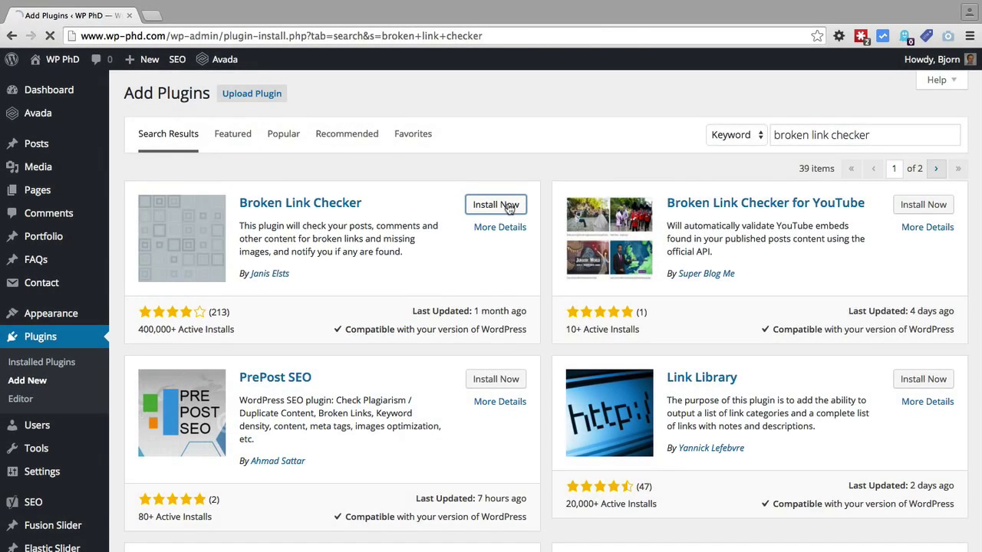
Install and activate the Broken Link Checker plugin.
left_click(589, 184)
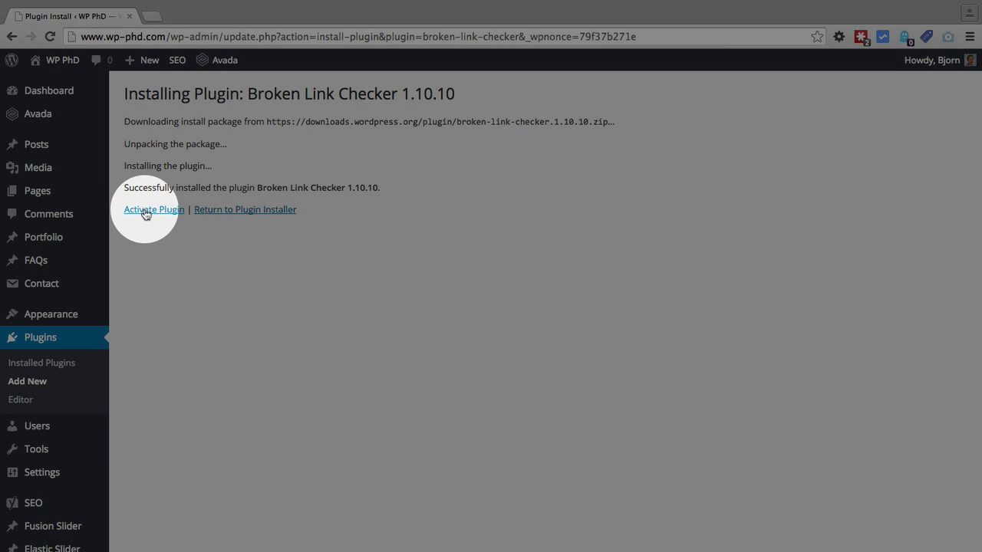
left_click(146, 212)
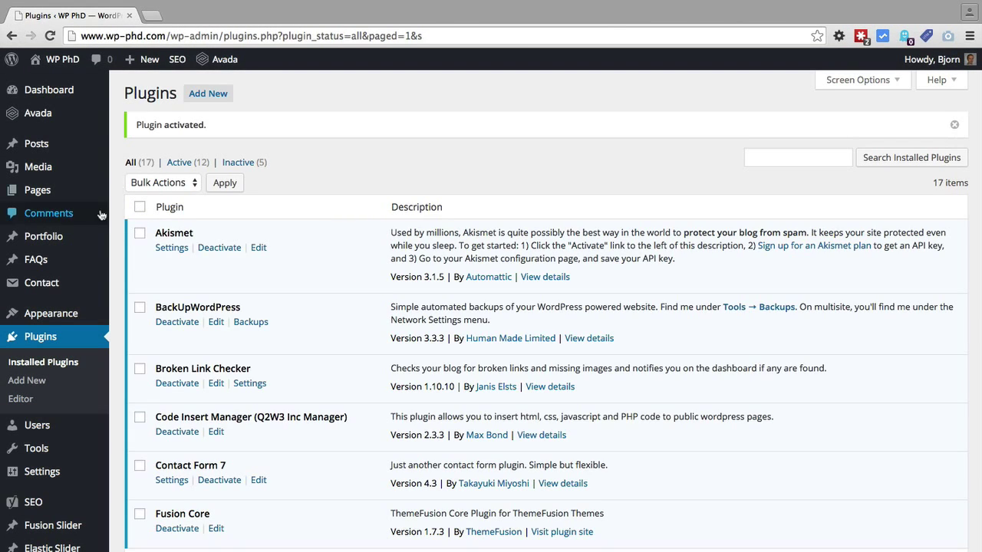
Go back to the dashboard and check the status shown in the Broken Link Checker widget.
scroll(99, 405, "down", 3)
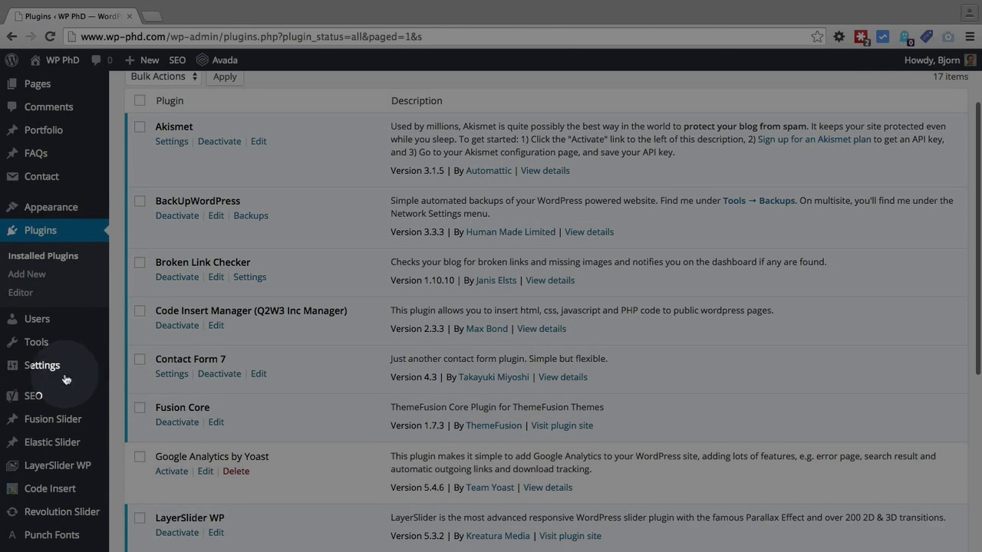
mouse_move(38, 367)
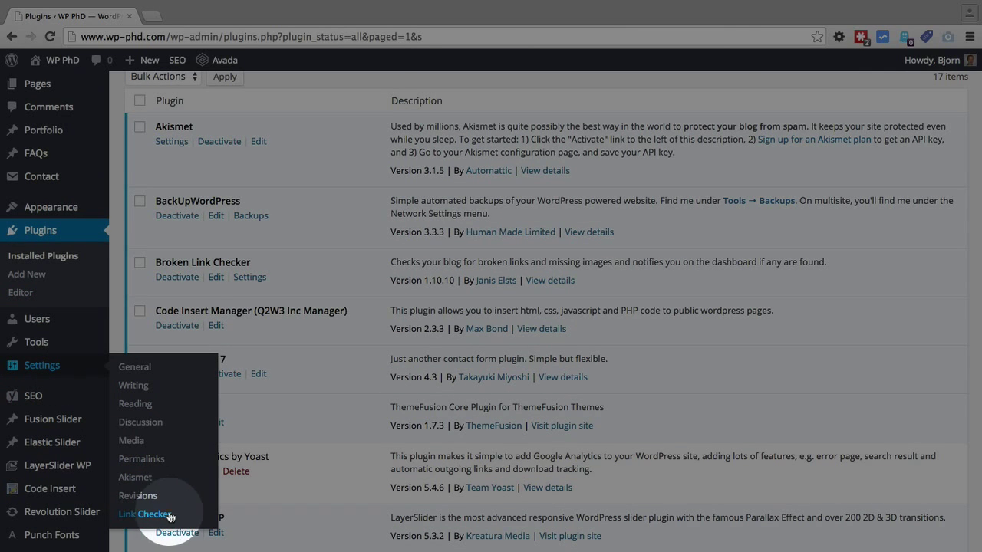
scroll(49, 321, "up", 3)
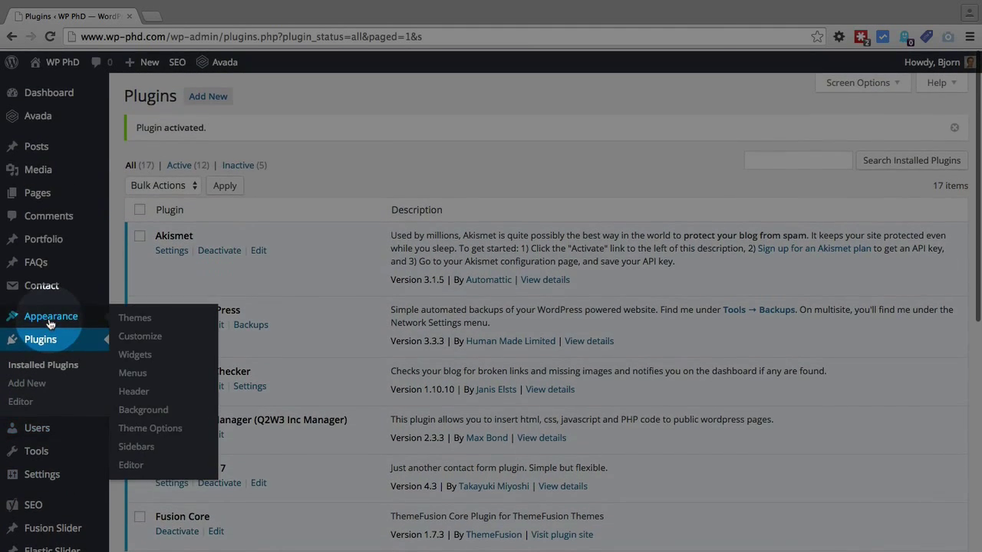
left_click(62, 98)
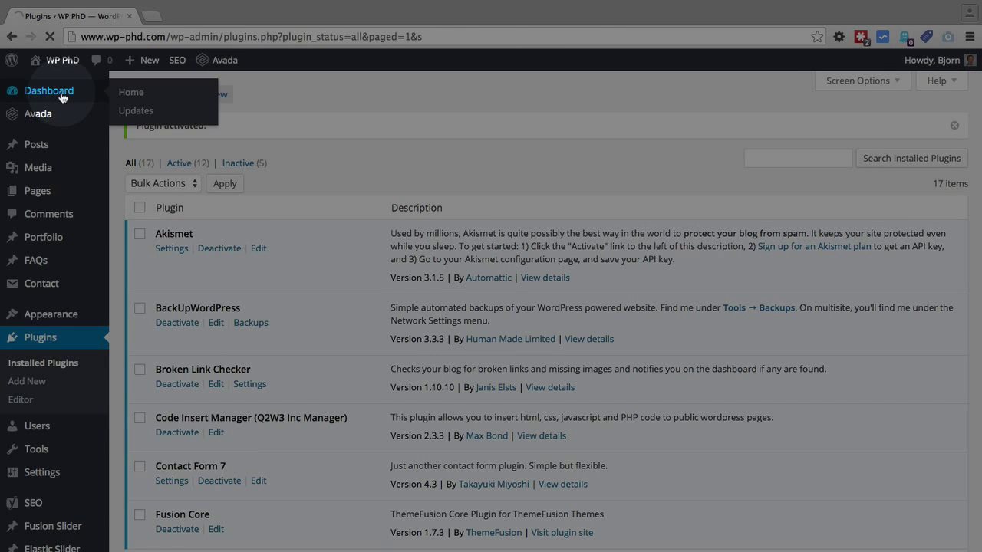
left_click(232, 226)
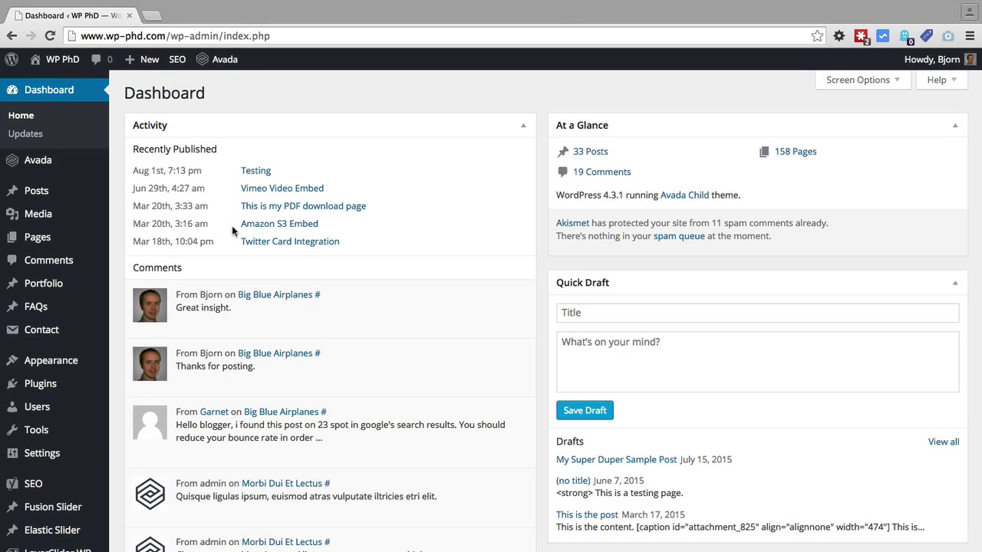
scroll(231, 226, "down", 5)
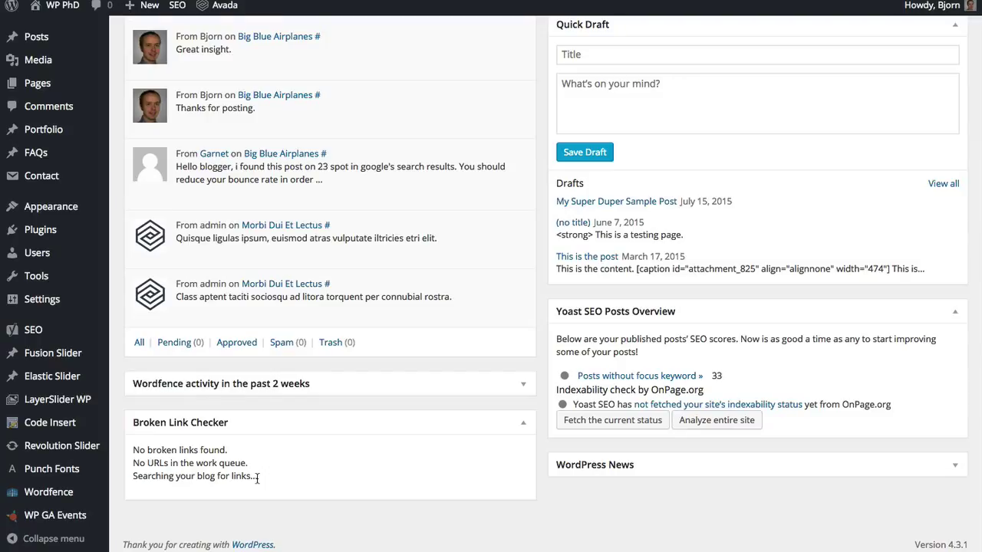
Open the Link Checker settings and look at how often each link is checked.
mouse_move(43, 303)
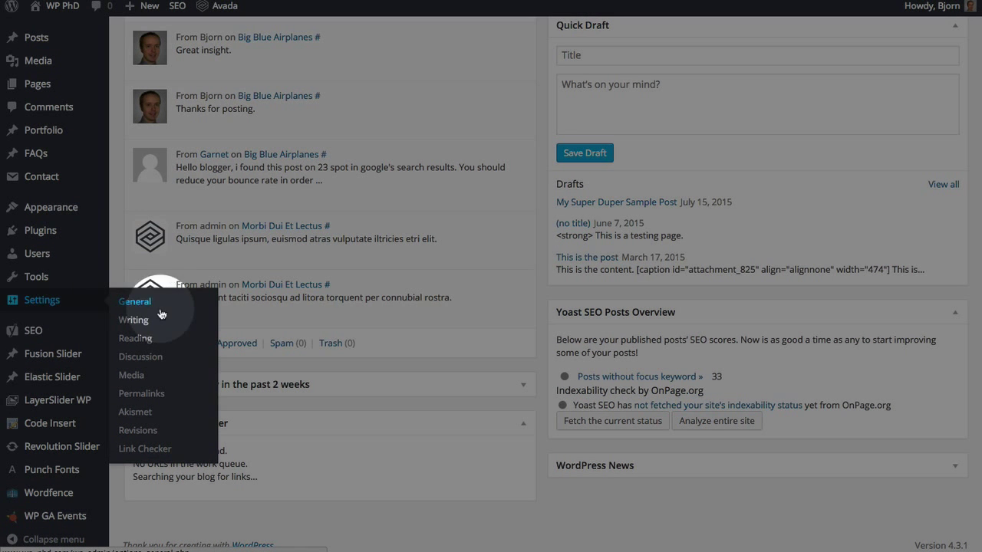
left_click(145, 449)
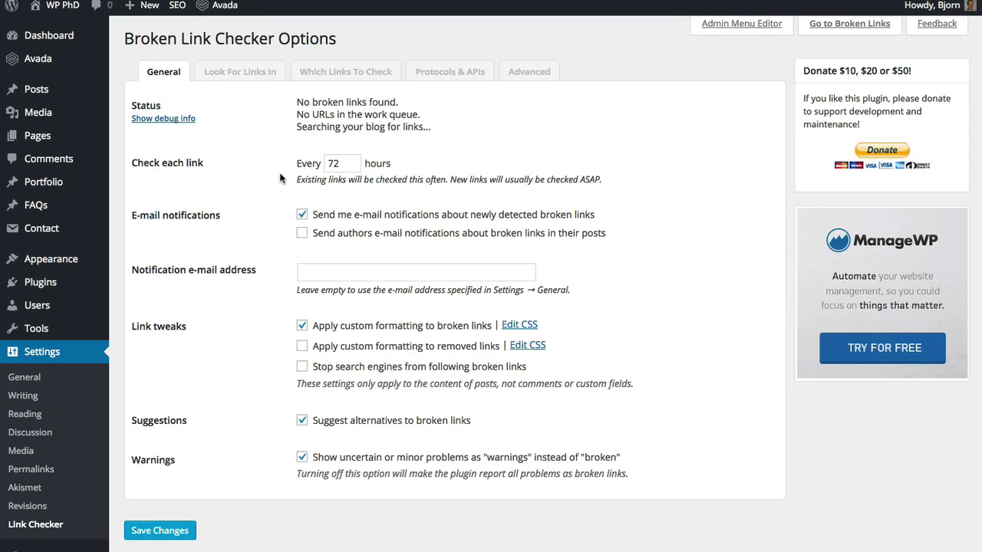
double_click(351, 167)
Enable custom formatting for removed links and stopping search engines from following broken links, and save the changes.
scroll(258, 172, "down", 1)
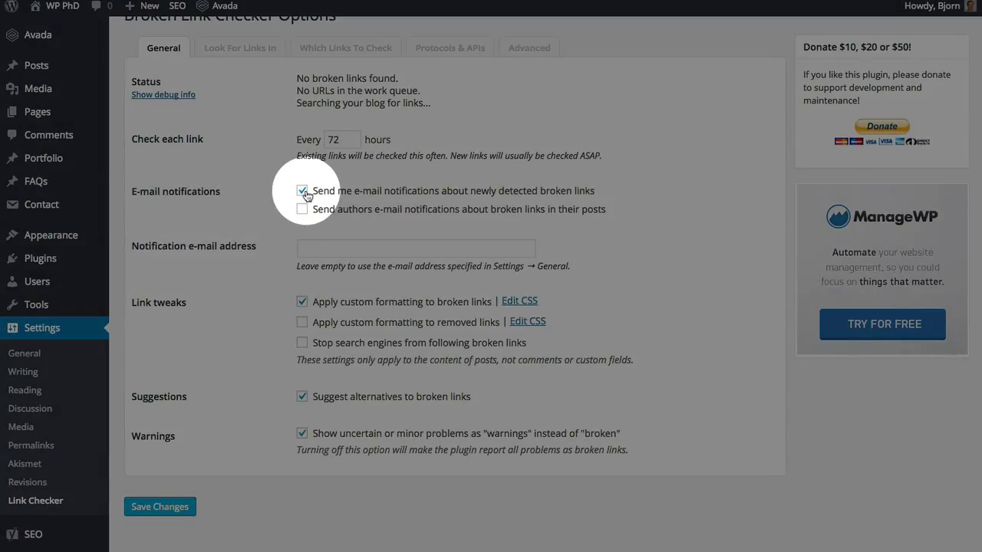
scroll(281, 212, "down", 2)
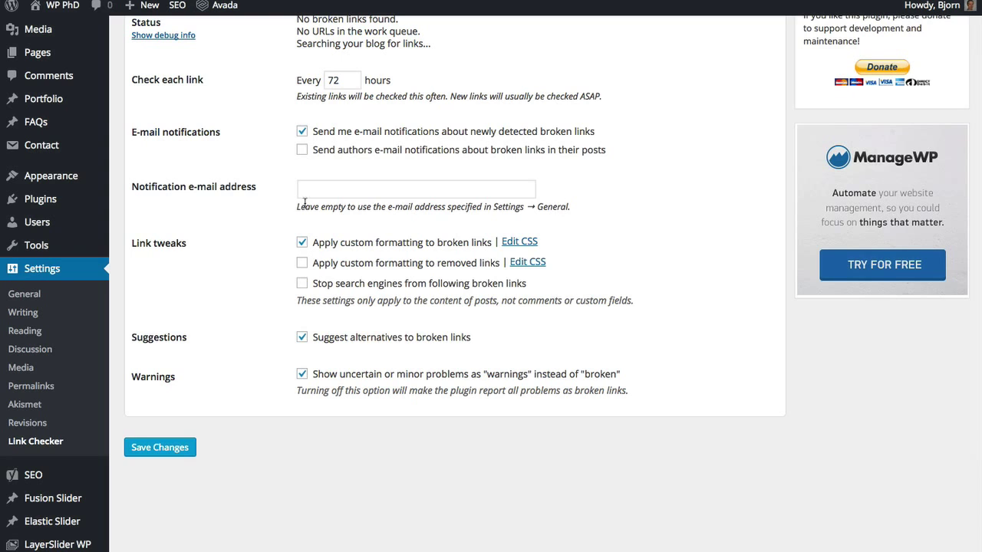
scroll(281, 206, "down", 3)
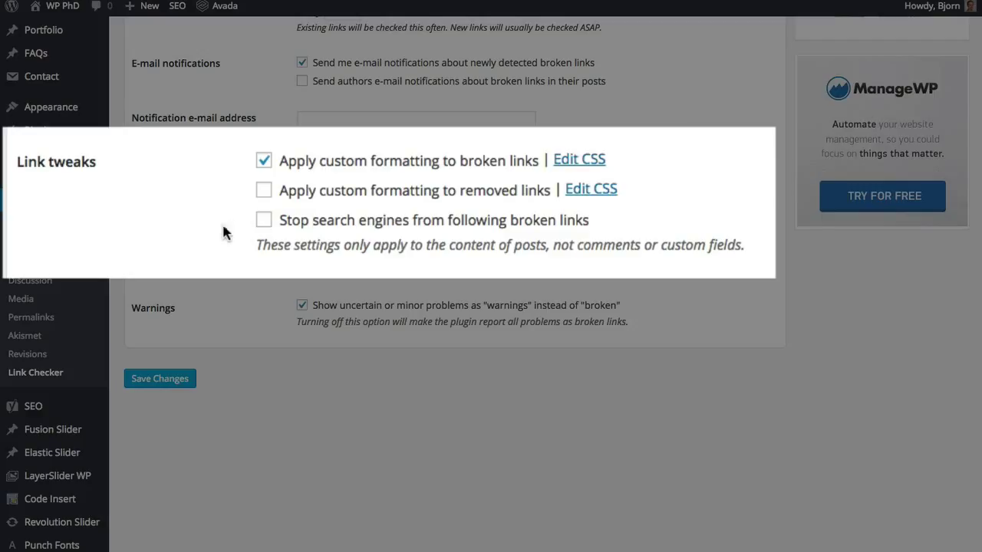
left_click(265, 221)
left_click(264, 191)
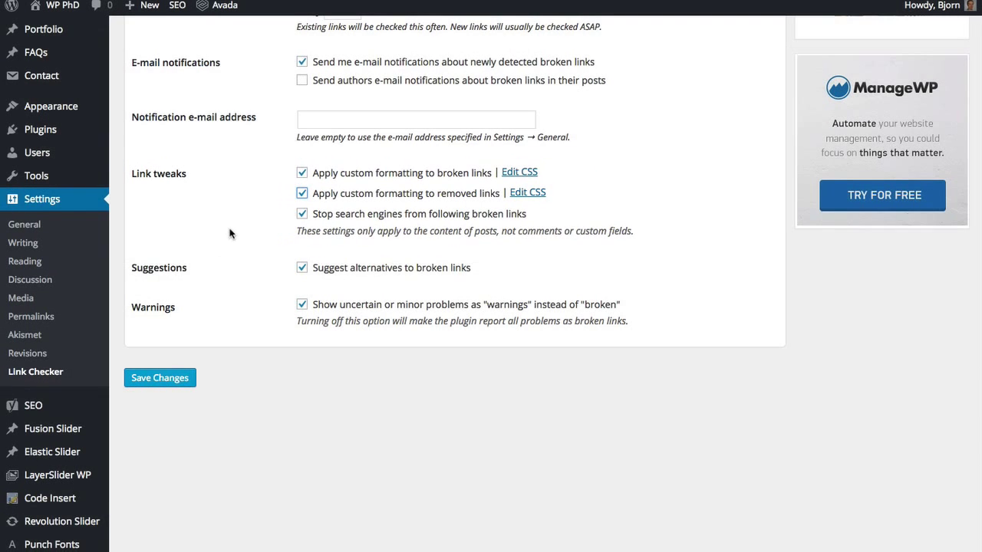
scroll(167, 239, "down", 1)
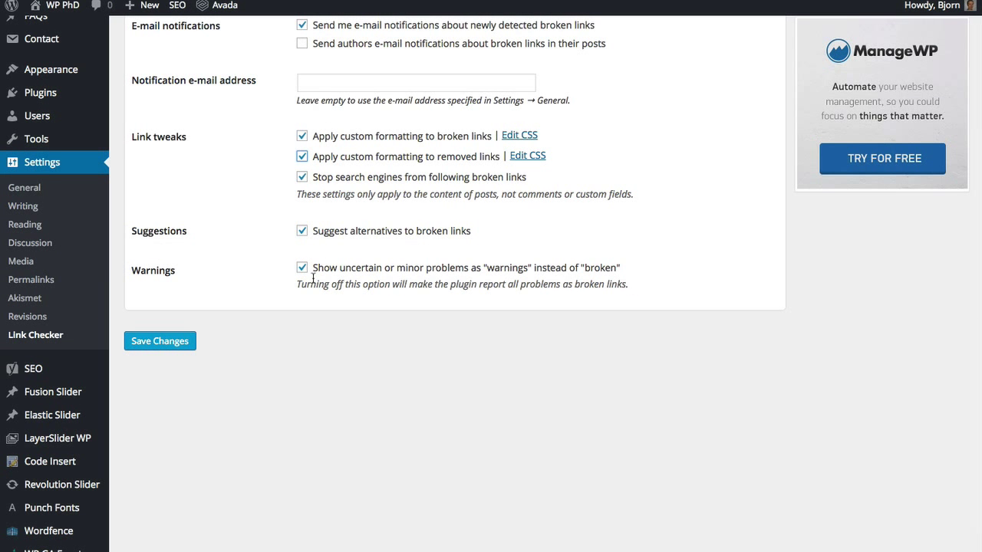
scroll(207, 304, "up", 1)
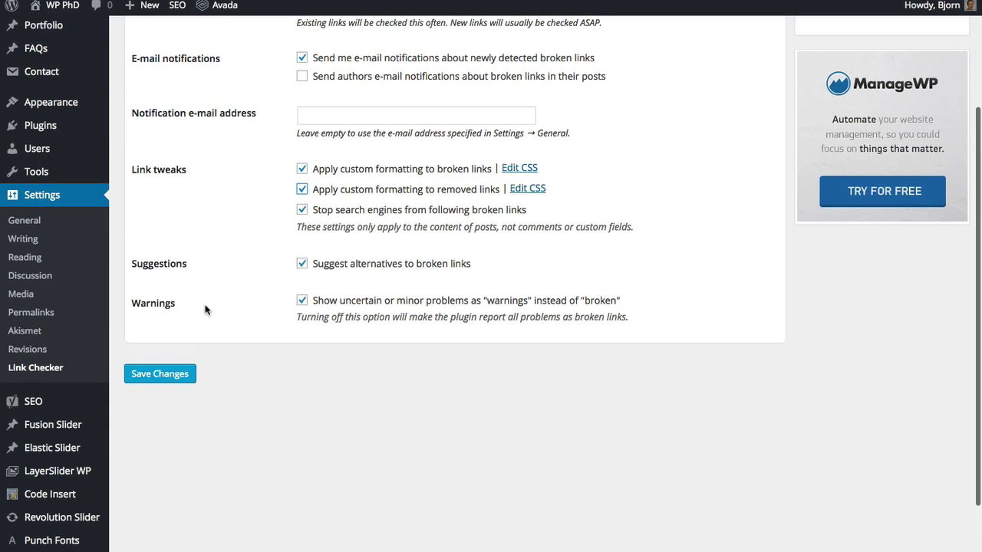
scroll(206, 310, "down", 1)
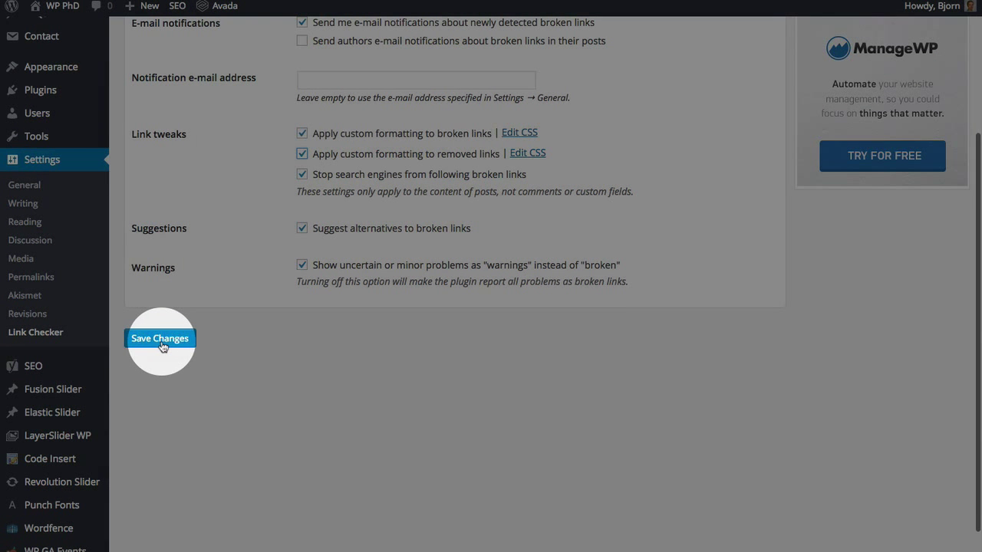
left_click(161, 344)
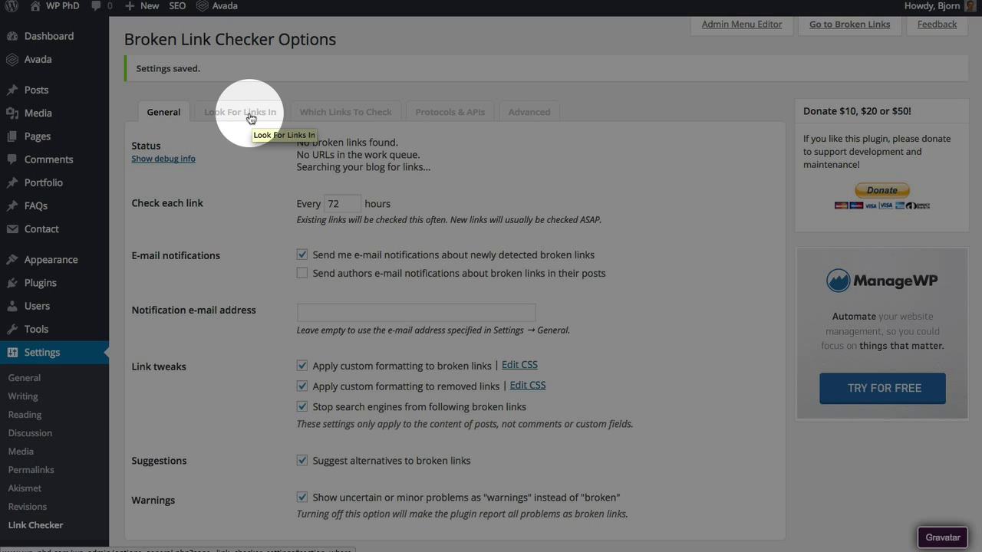
Review which content types and post statuses the plugin looks for links in.
left_click(250, 116)
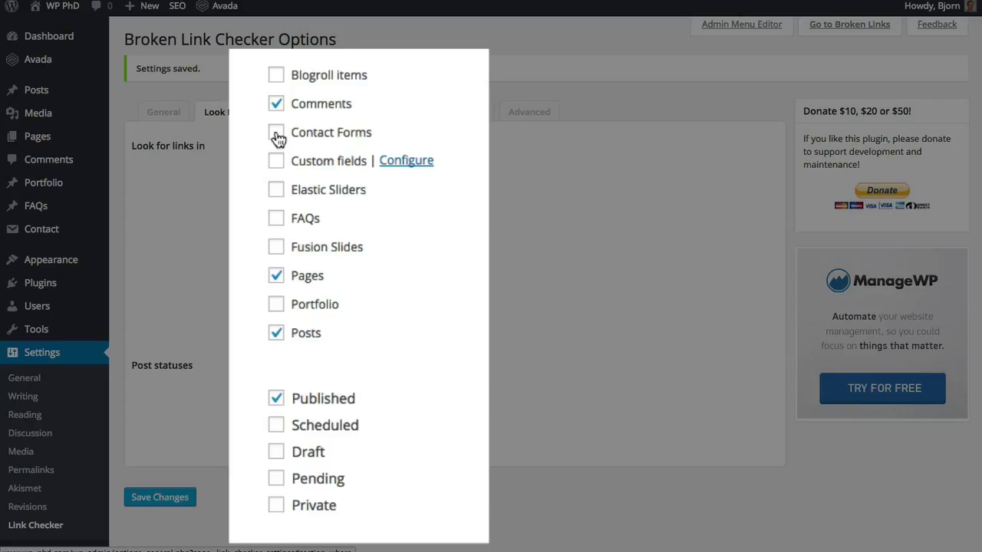
scroll(213, 389, "down", 3)
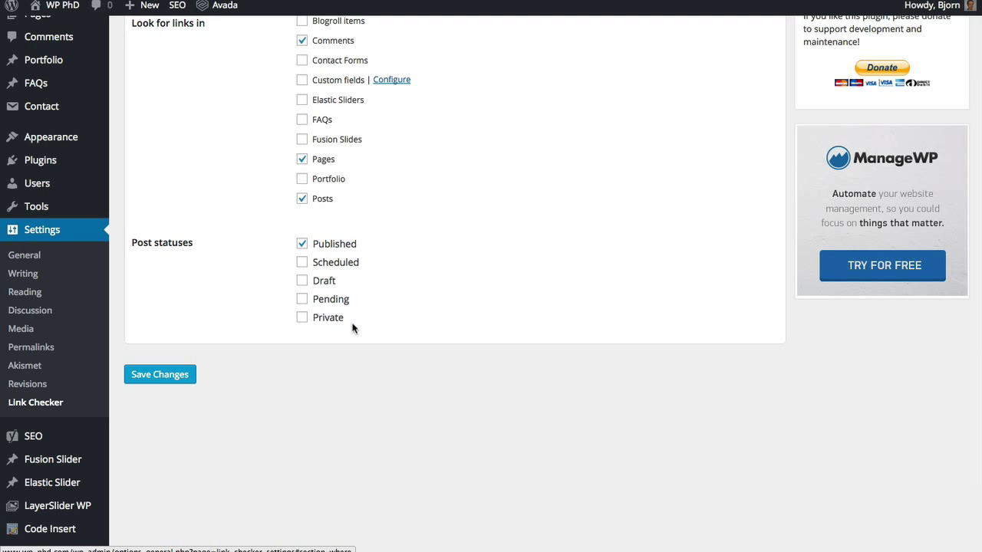
scroll(311, 143, "up", 1)
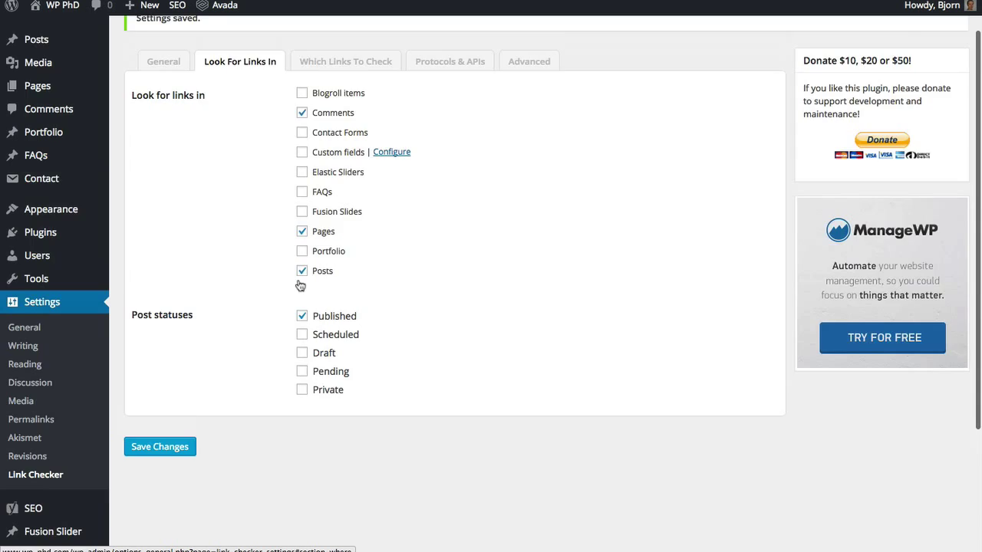
scroll(300, 280, "up", 2)
Enable checking of plaintext URLs, old-embed-code YouTube videos and playlists, GoogleVideo videos and Smart YouTube httpv:// URLs.
left_click(356, 112)
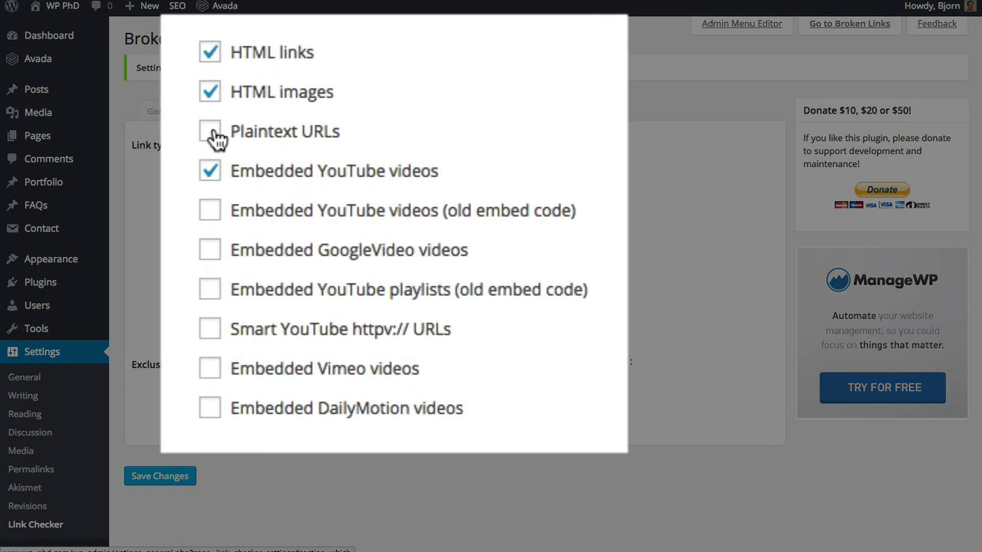
left_click(304, 184)
left_click(210, 211)
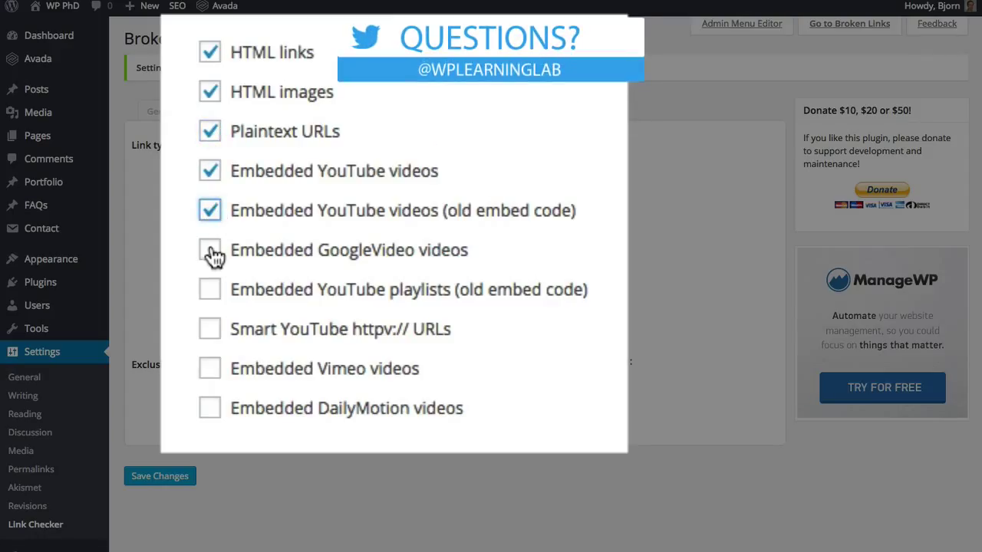
left_click(210, 251)
left_click(210, 290)
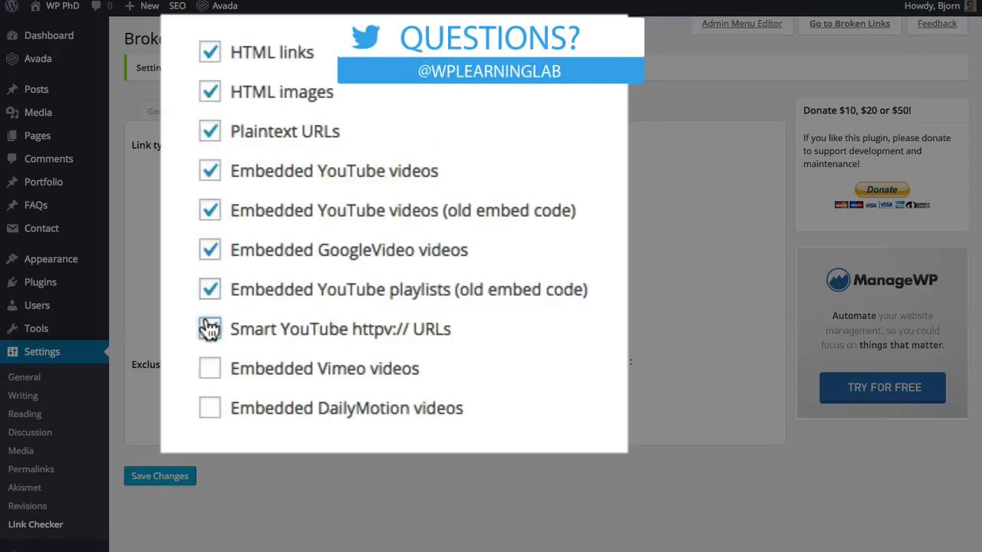
left_click(210, 329)
left_click(210, 369)
left_click(209, 414)
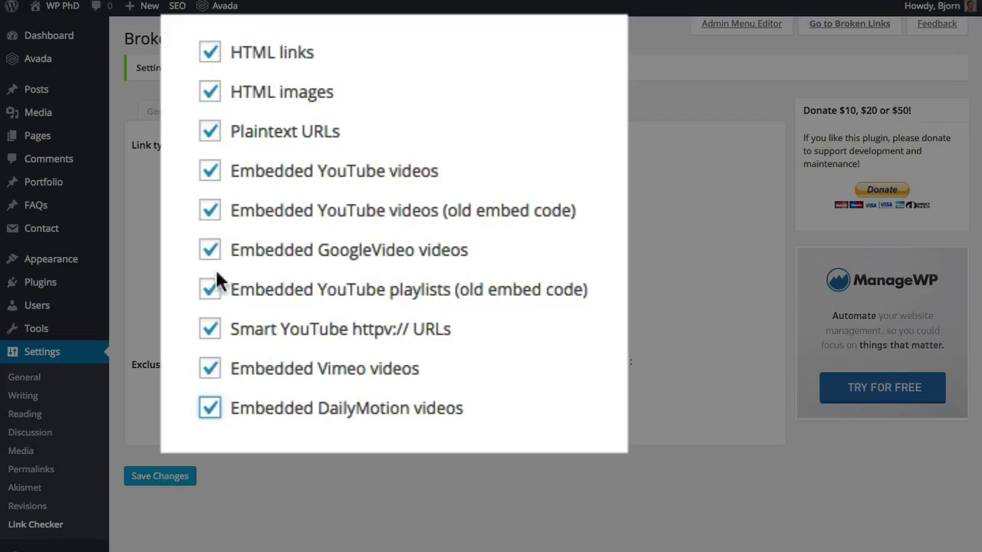
left_click(211, 371)
left_click(211, 408)
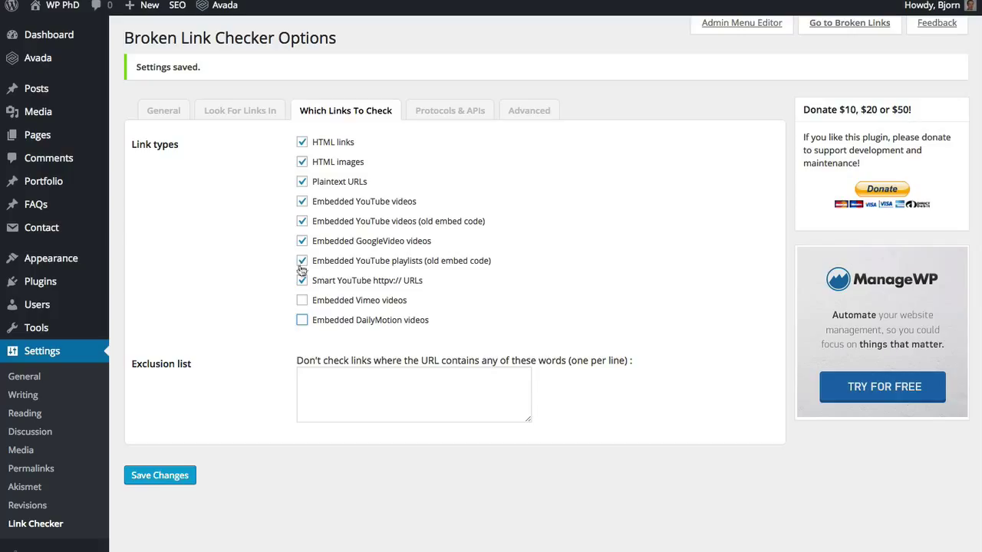
Leave the link exclusion list empty and save the link type settings.
scroll(303, 265, "down", 2)
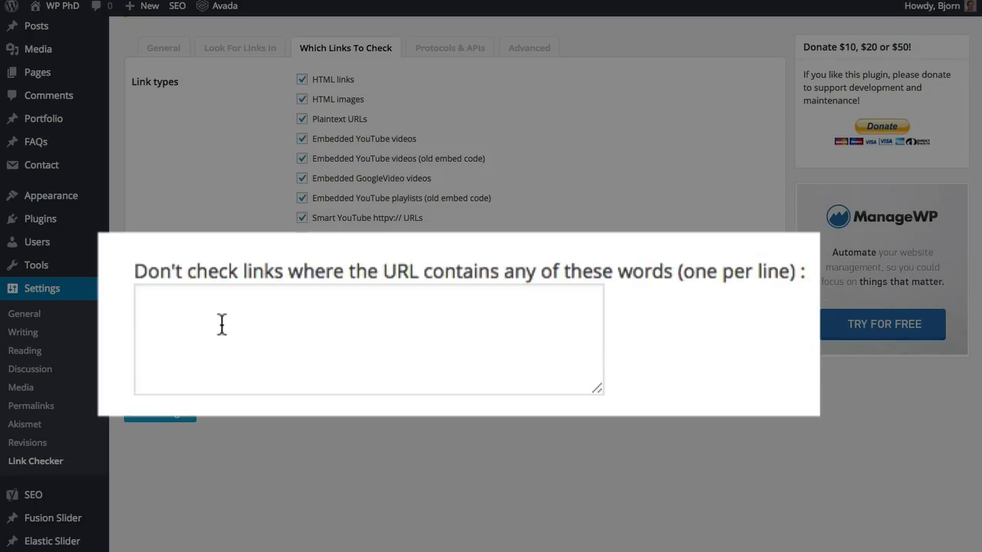
left_click(341, 338)
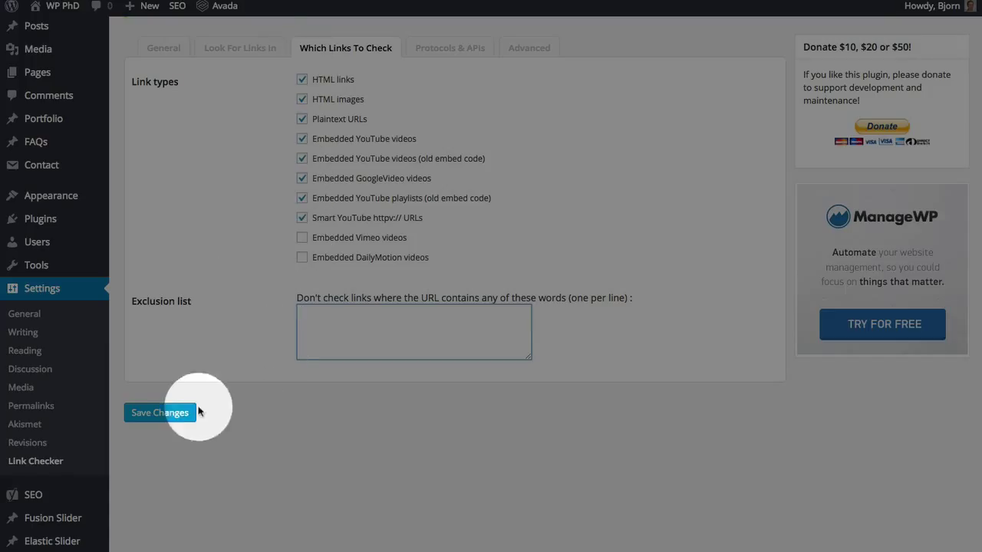
left_click(172, 415)
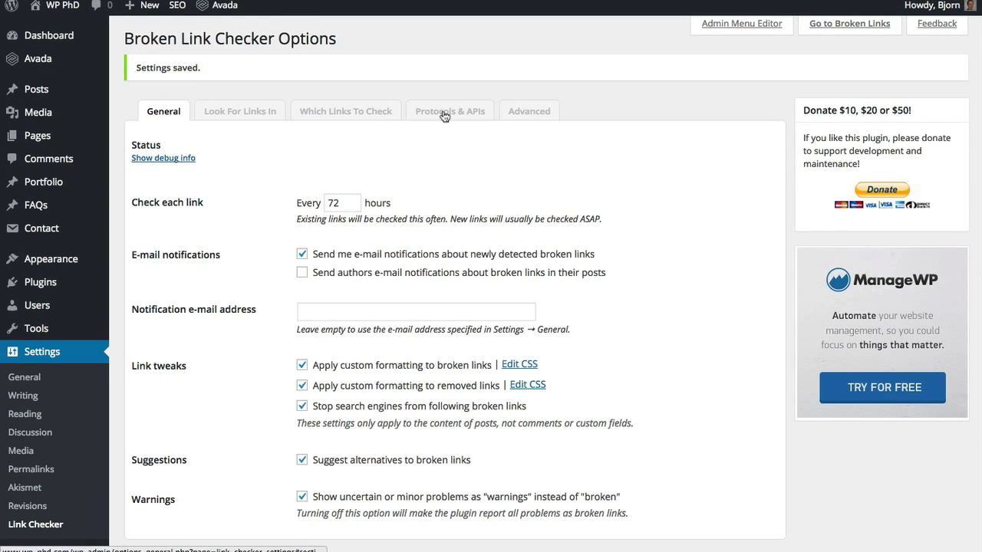
Review the protocols and APIs the plugin uses to check links.
left_click(445, 113)
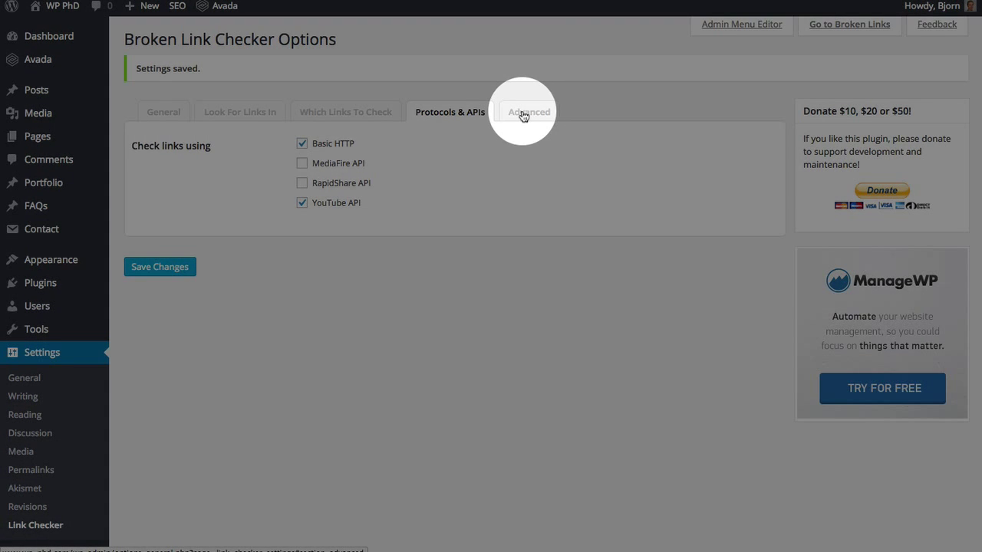
Set the link timeout to 30 seconds in the plugin's advanced options.
left_click(531, 113)
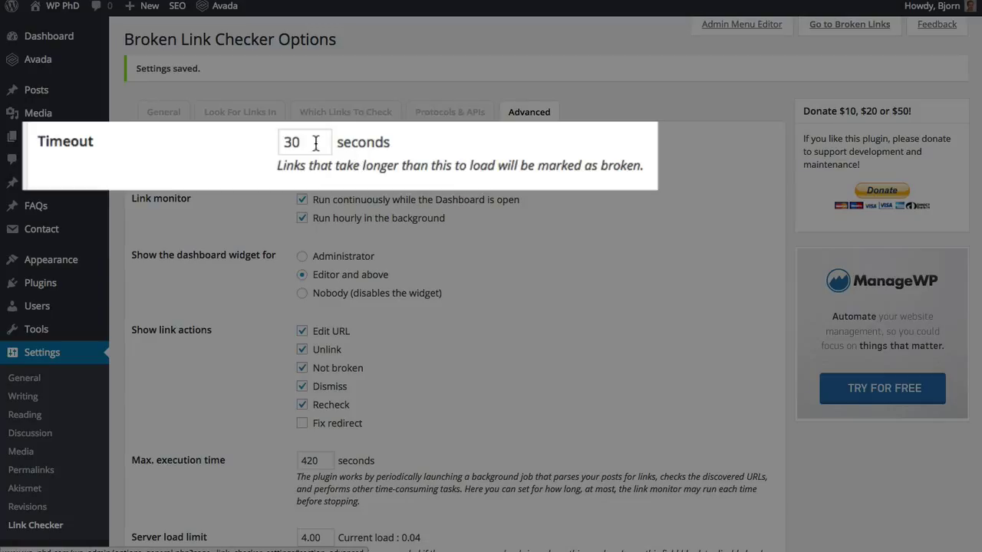
double_click(315, 144)
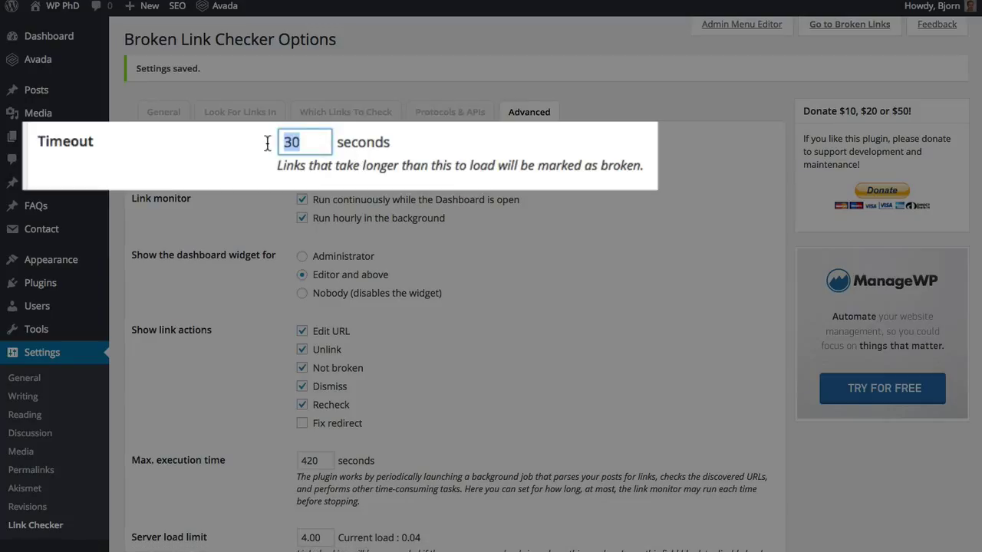
type("30")
Review the remaining advanced options, from link monitor, dashboard widget and link actions through execution limits, logging, log file location and forced recheck.
scroll(261, 192, "down", 2)
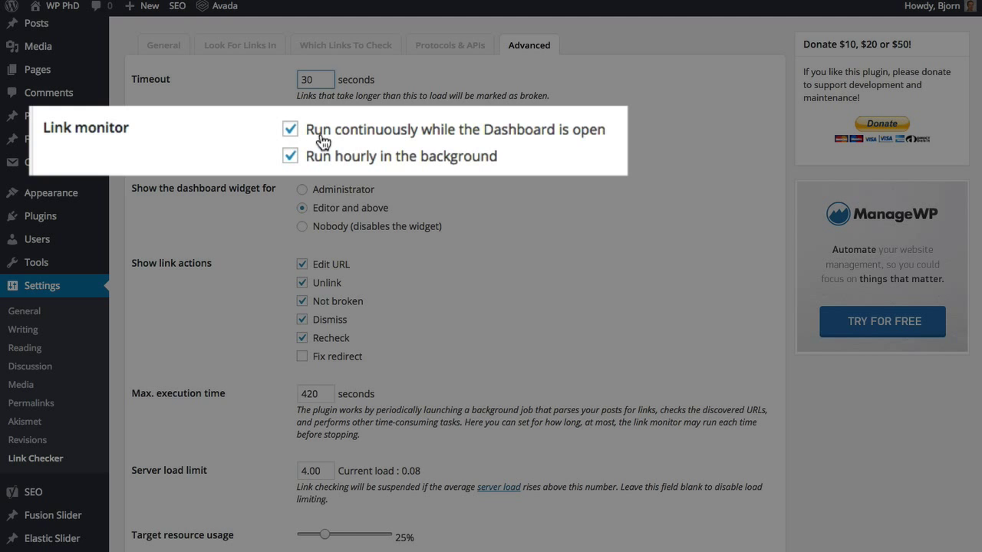
scroll(322, 142, "down", 3)
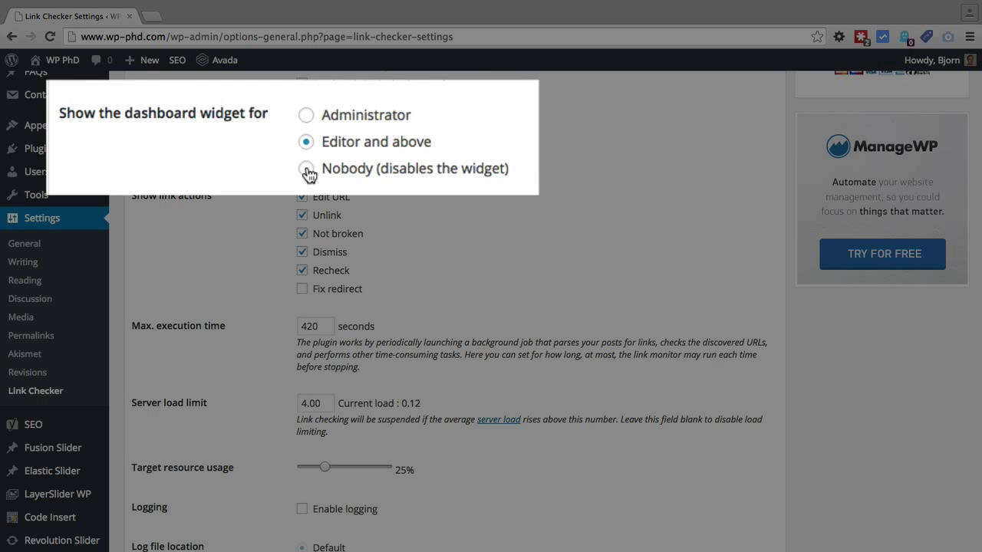
scroll(198, 169, "down", 1)
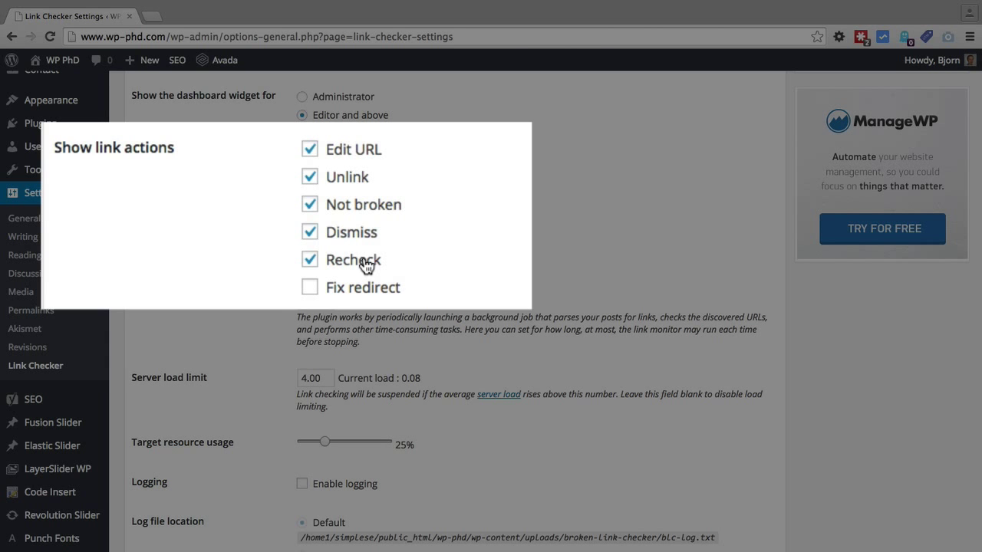
scroll(308, 288, "down", 3)
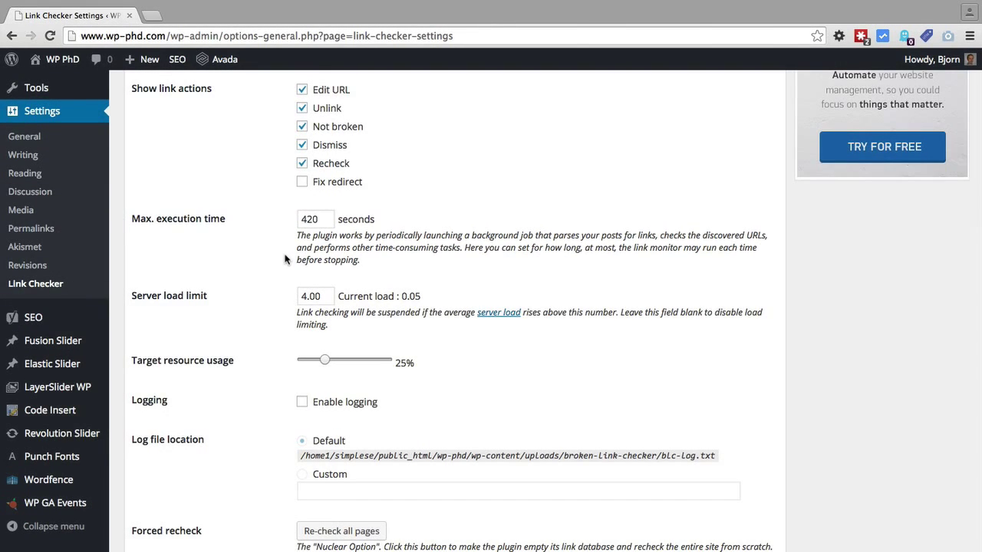
scroll(284, 258, "down", 2)
left_click(180, 261)
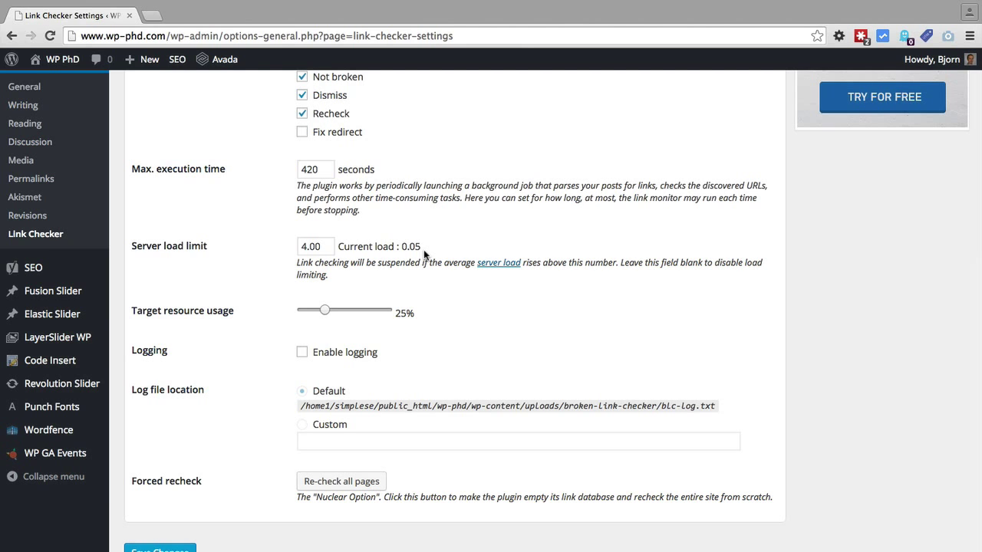
scroll(424, 249, "down", 1)
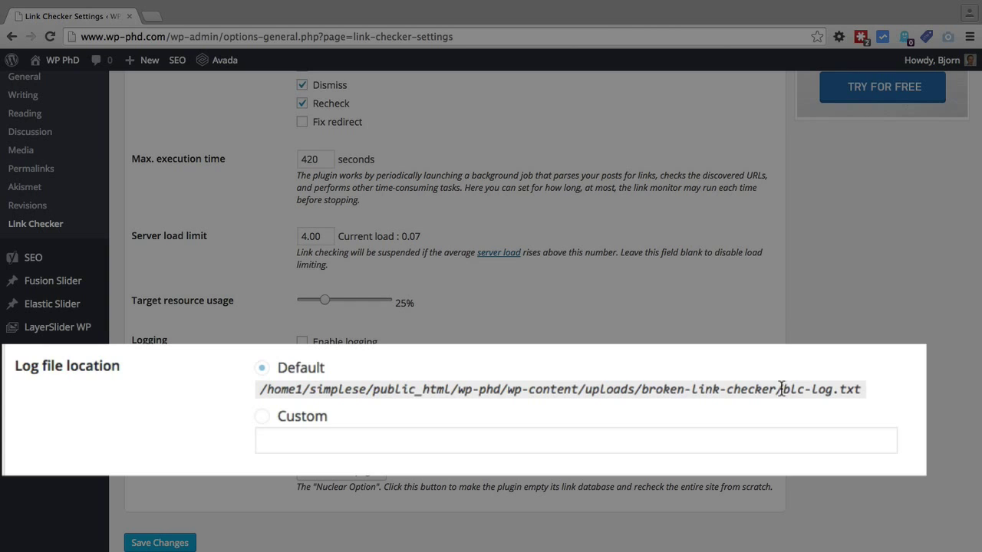
left_click_drag(781, 389, 865, 390)
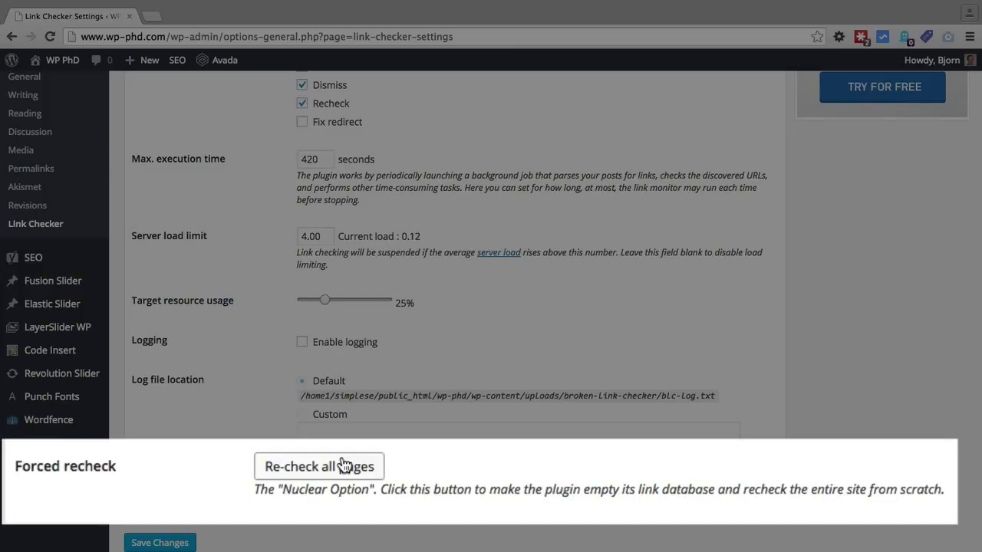
scroll(291, 521, "up", 1)
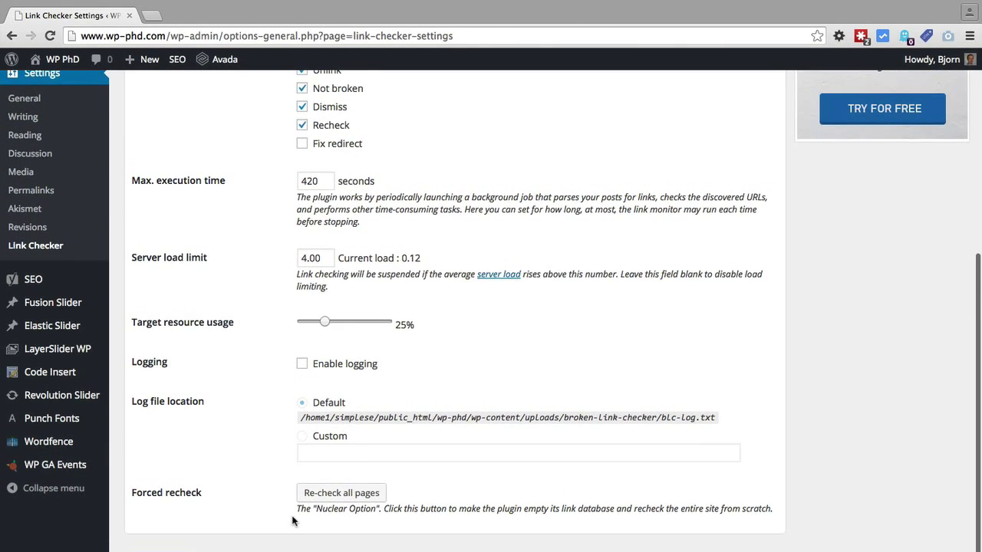
scroll(291, 521, "down", 1)
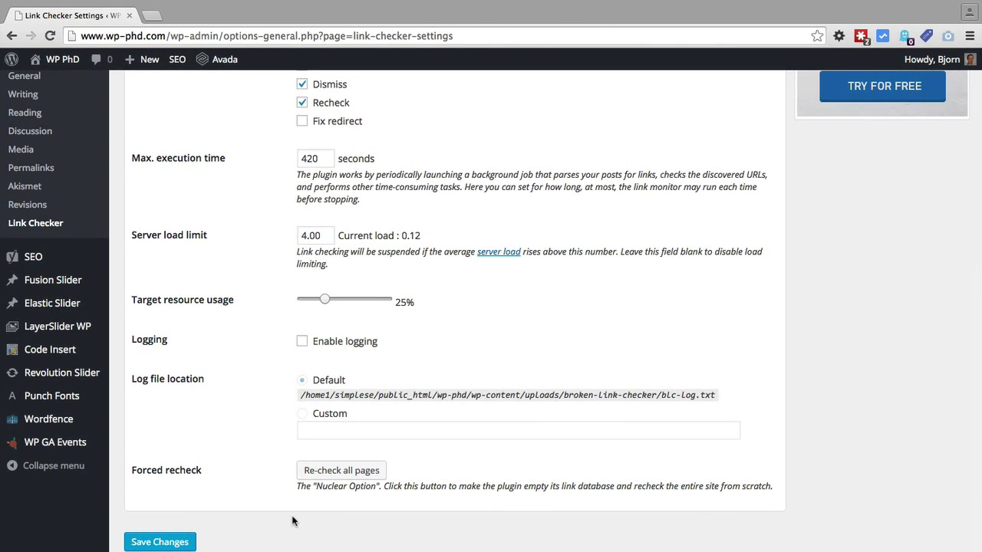
scroll(291, 521, "up", 1)
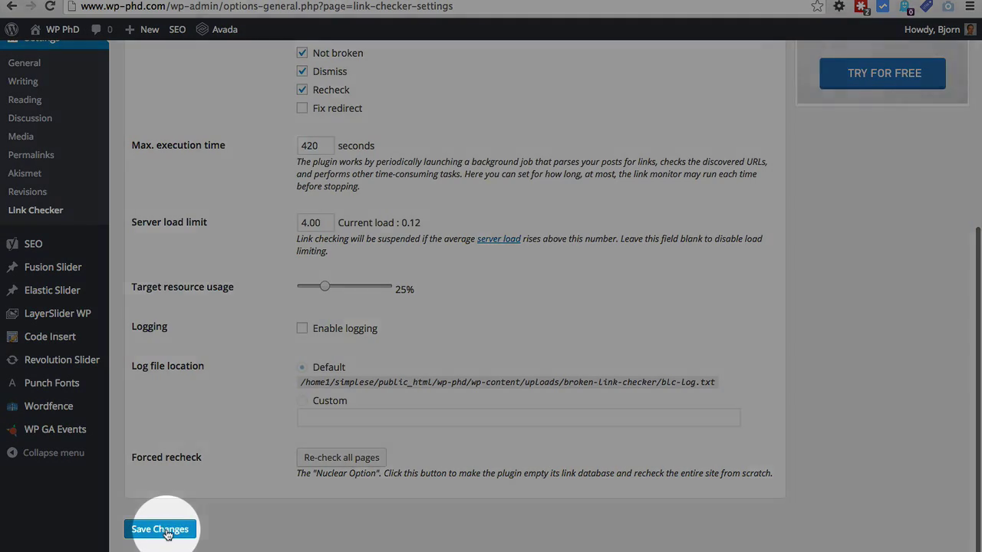
Return to the plugin's general options and open the list of found broken links from the status section.
scroll(208, 405, "up", 5)
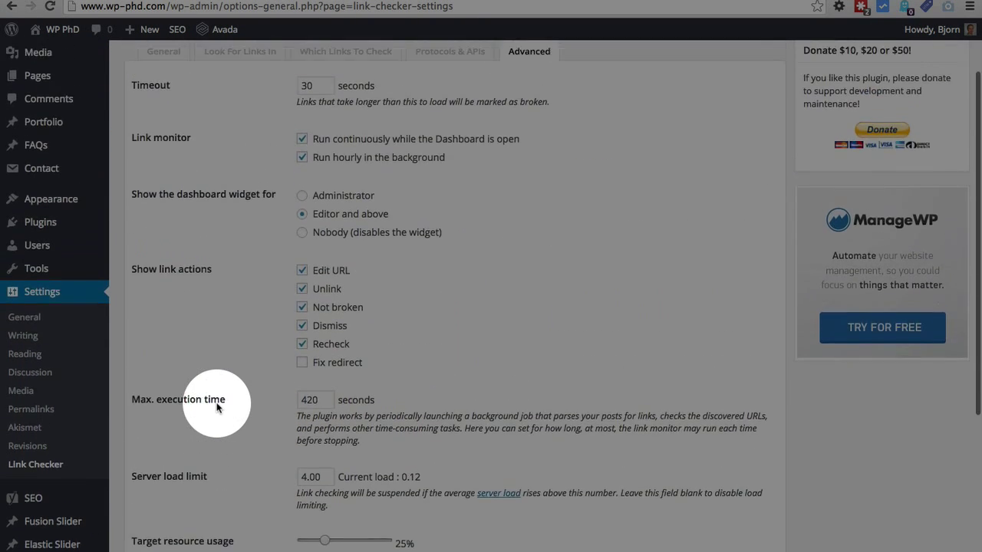
scroll(216, 407, "up", 2)
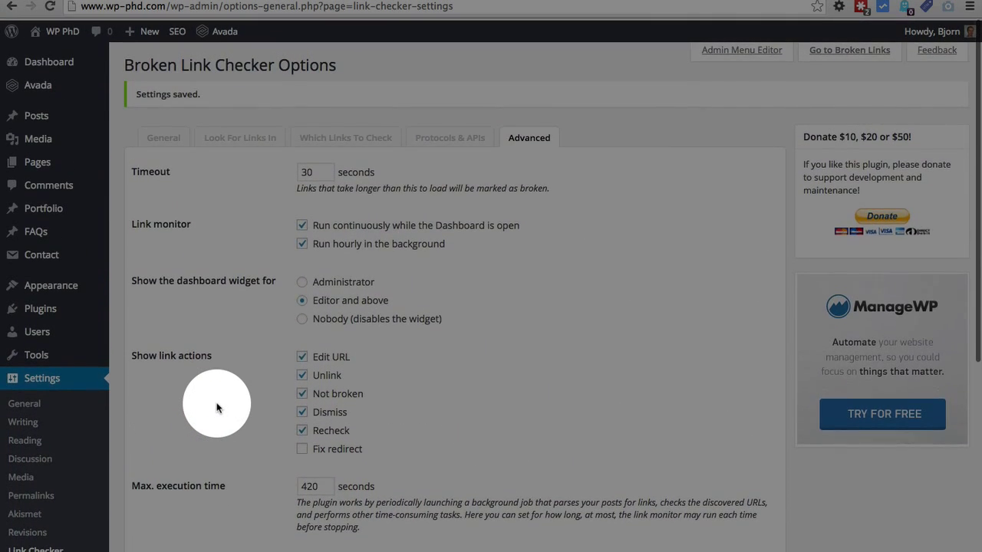
left_click(168, 140)
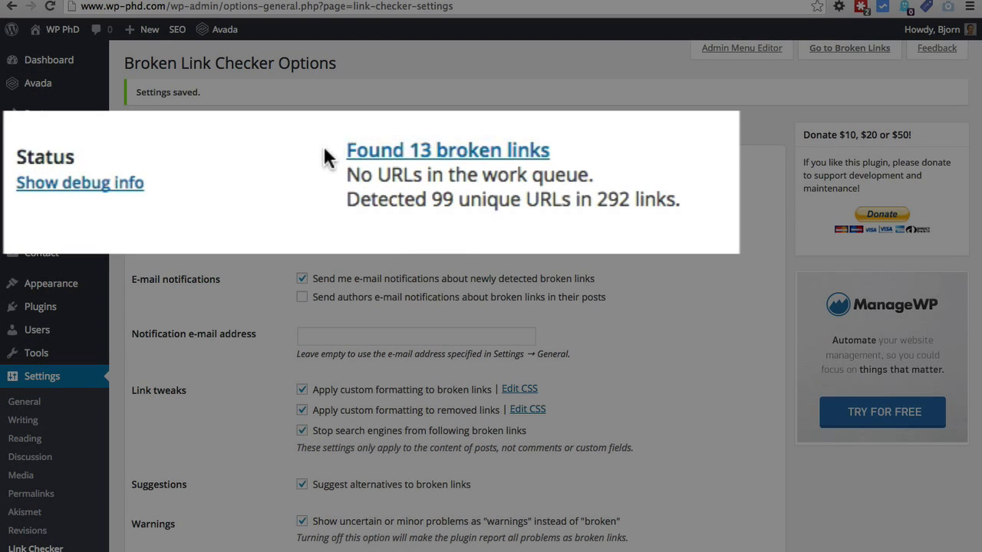
left_click_drag(324, 156, 557, 150)
left_click(568, 149)
left_click(465, 157)
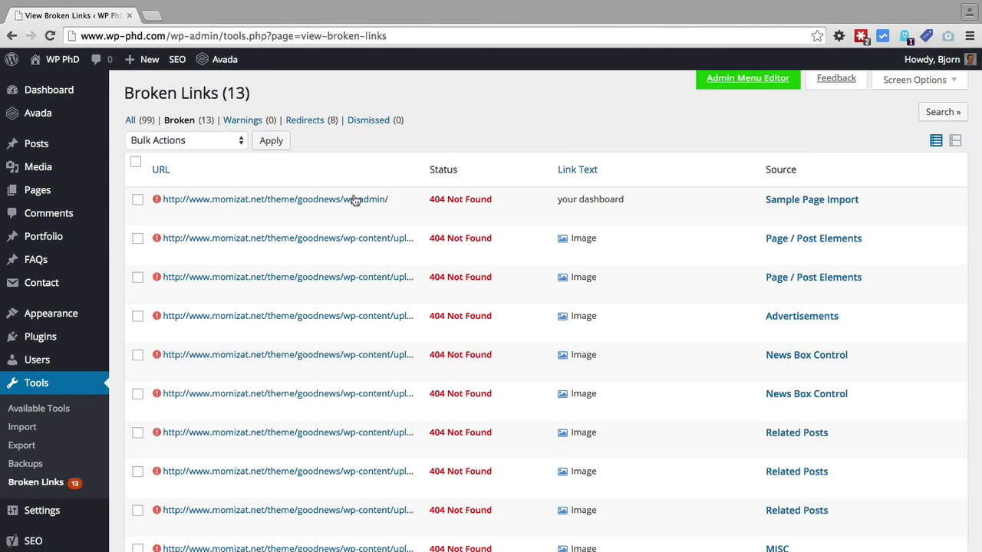
Examine the broken links list, including each entry's URL, status, link text, source and available link actions.
mouse_move(149, 203)
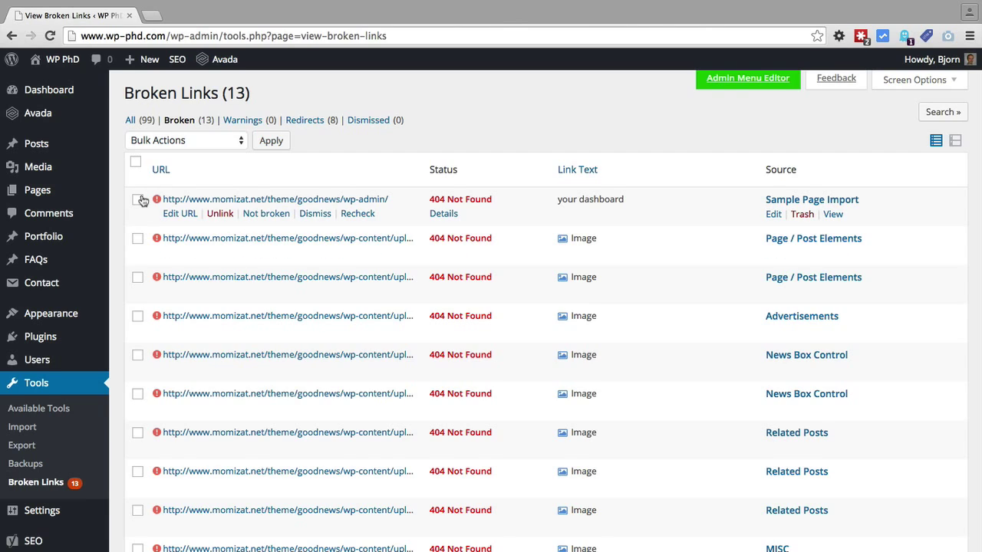
scroll(142, 201, "down", 1)
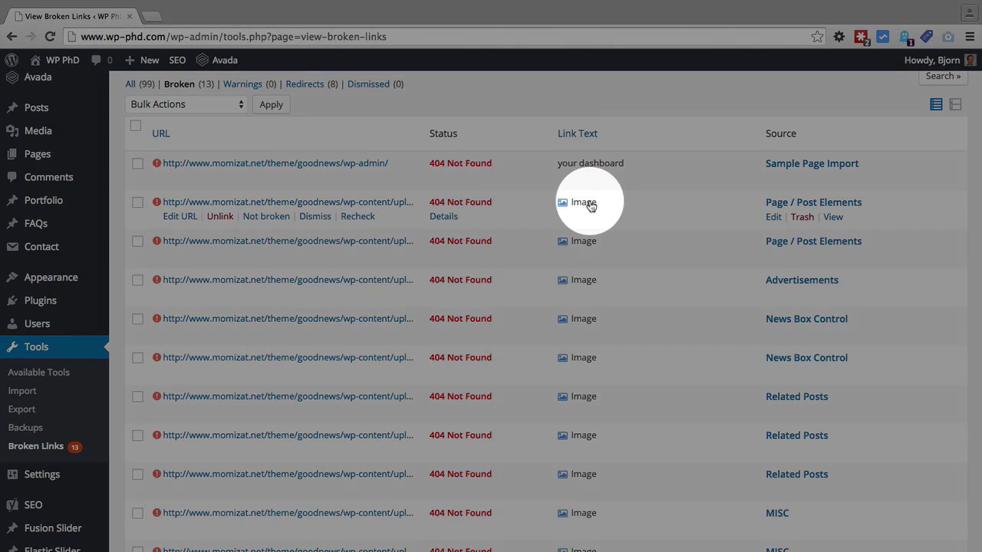
scroll(572, 208, "down", 1)
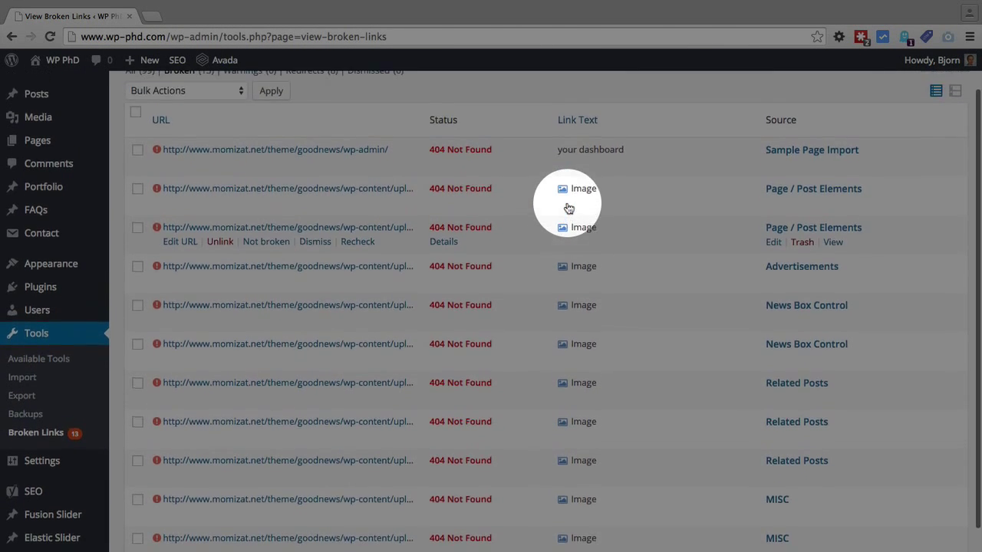
scroll(568, 207, "up", 1)
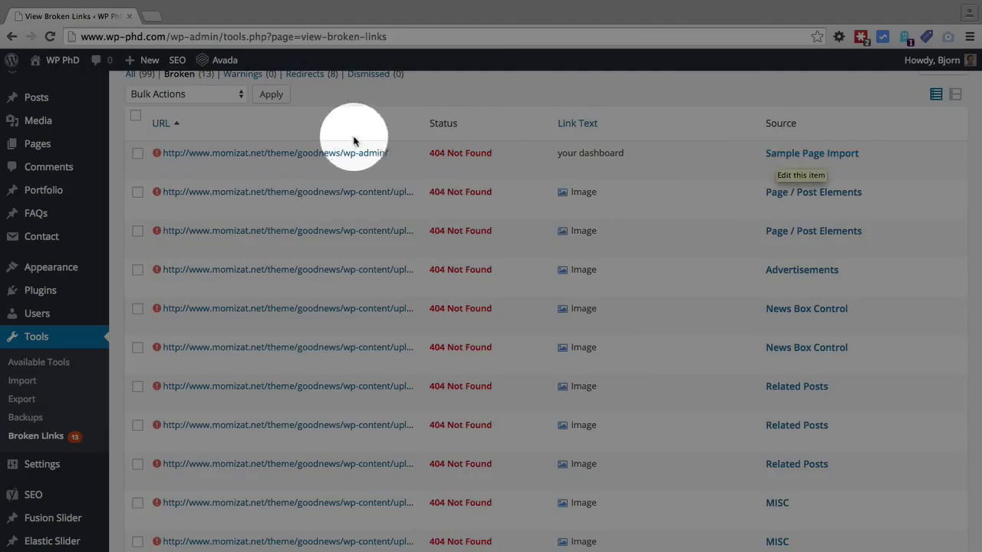
mouse_move(791, 157)
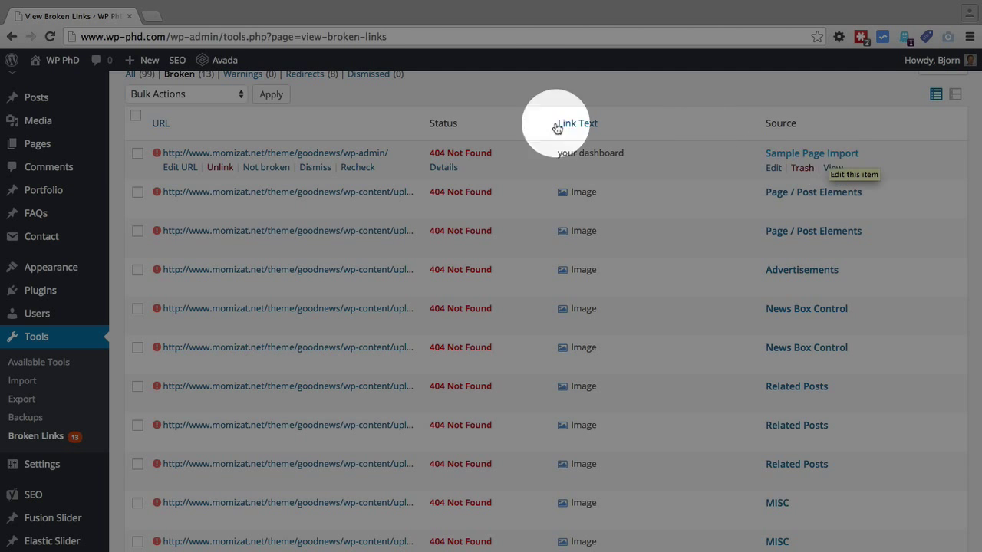
scroll(129, 163, "down", 3)
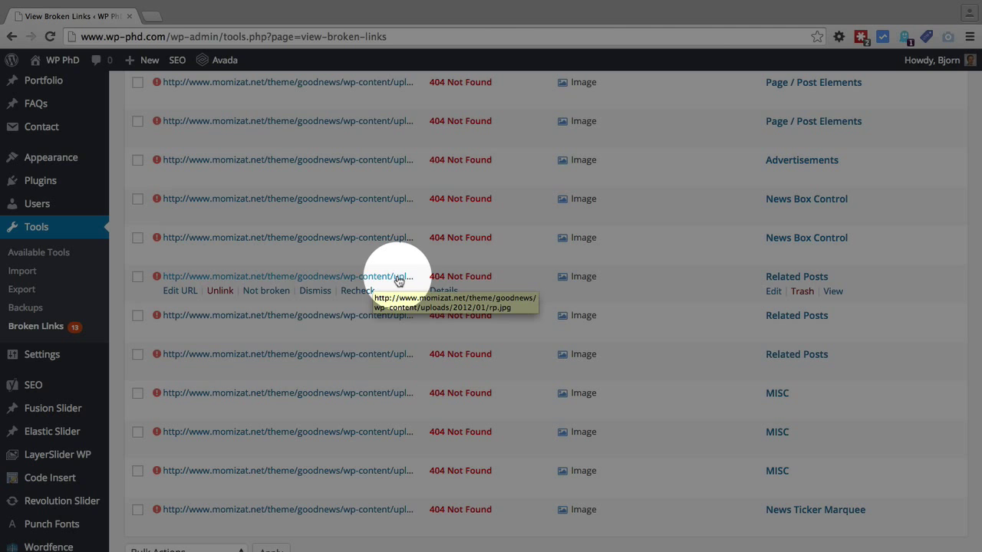
scroll(263, 376, "up", 3)
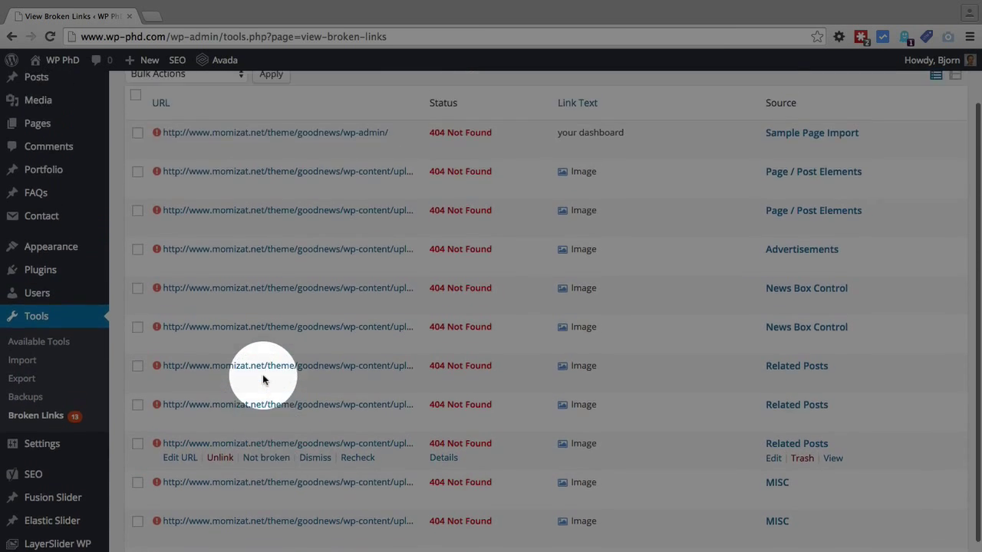
scroll(263, 376, "up", 2)
mouse_move(214, 222)
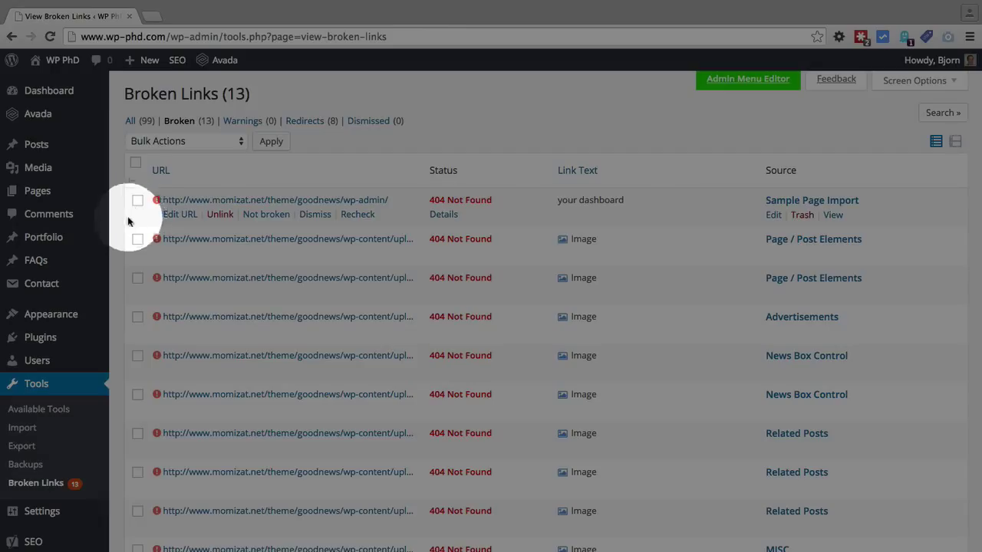
Select all listed broken links and apply the Dismiss bulk action to them.
left_click(136, 164)
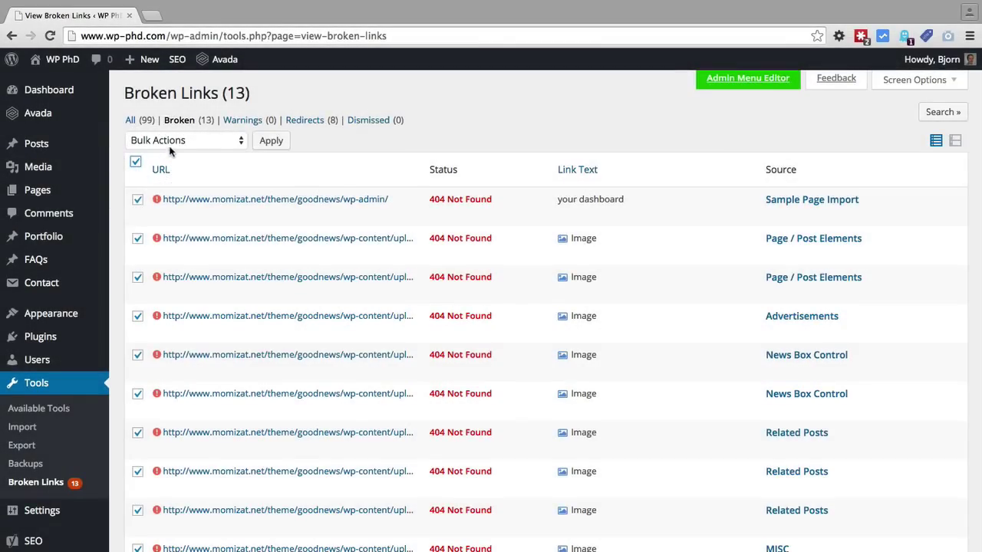
left_click(172, 144)
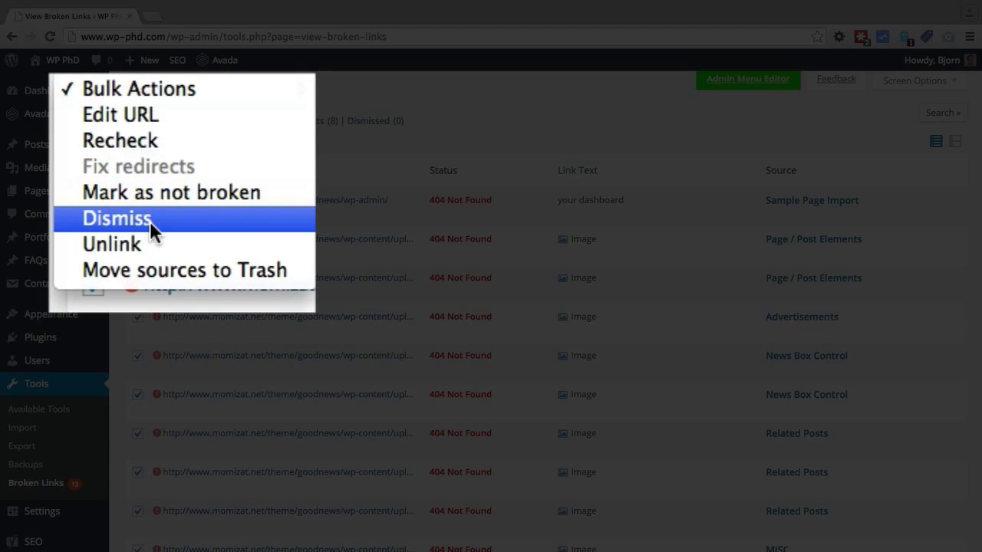
left_click(150, 221)
left_click(272, 142)
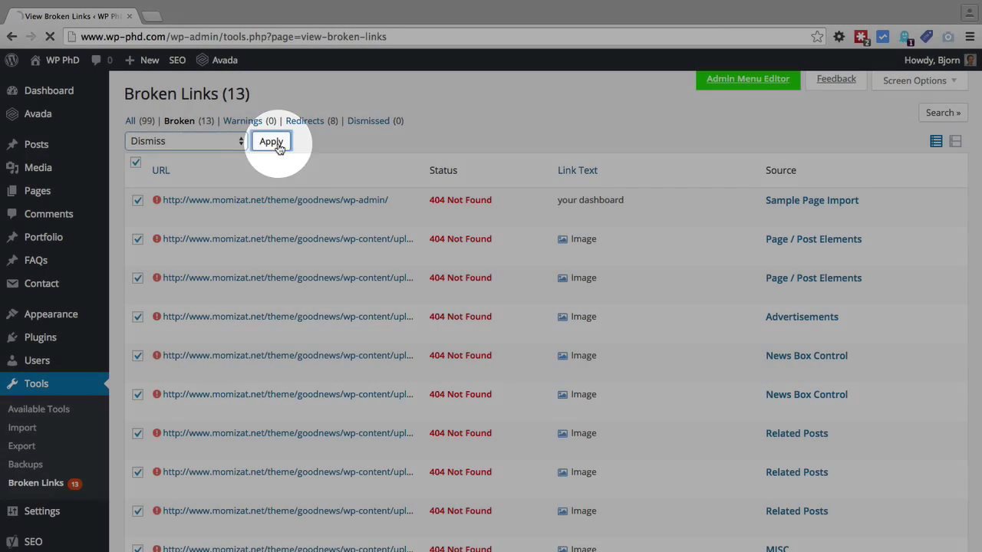